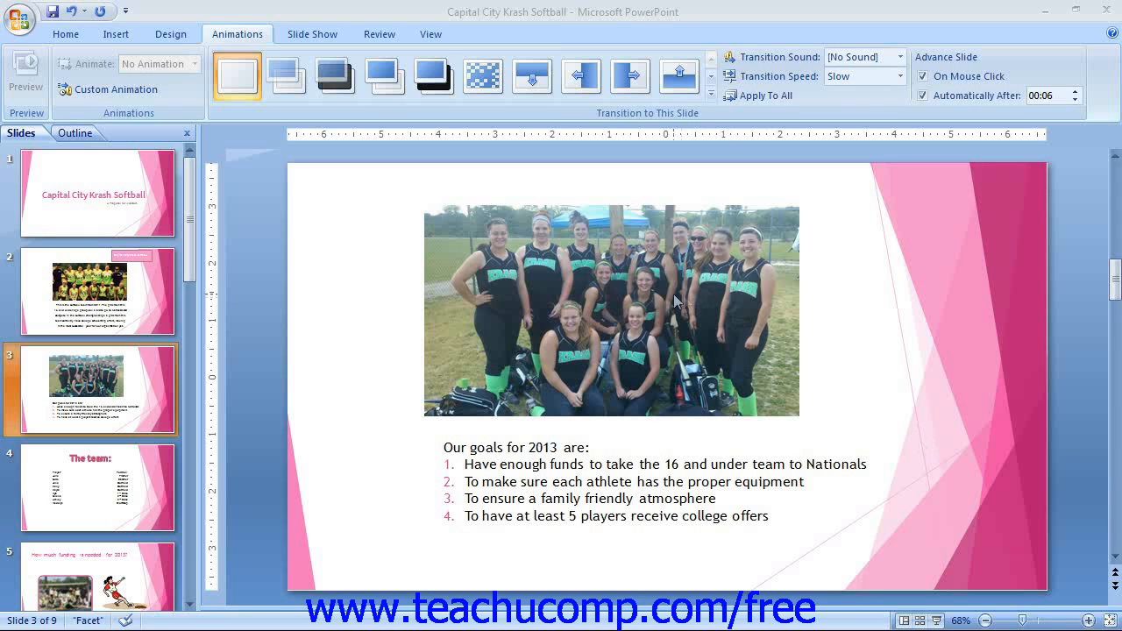
Step: Open the Format Picture fill settings for slide 3's team photo and move the photo left, clear of the dialog
{"action": "left_click", "coordinate": [634, 294]}
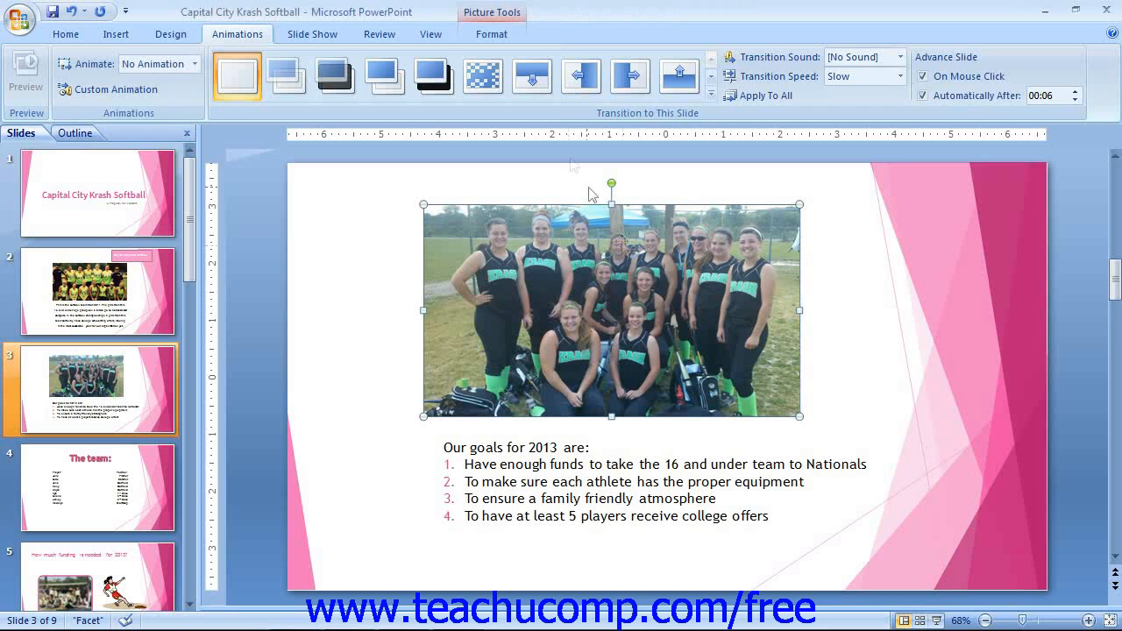
{"action": "left_click", "coordinate": [503, 35]}
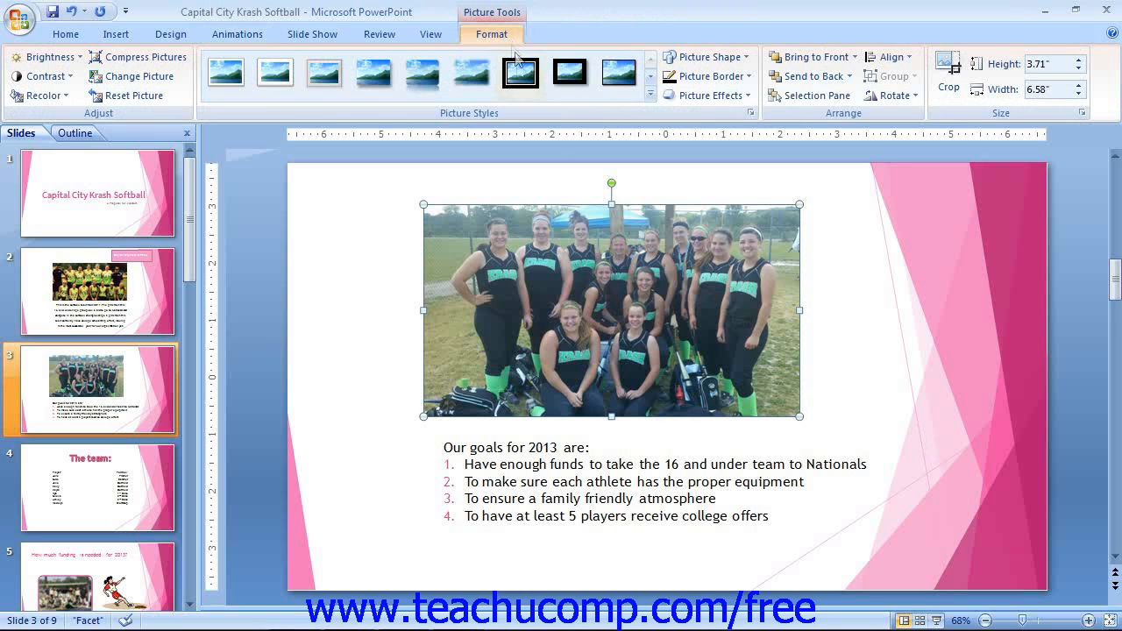
{"action": "left_click", "coordinate": [749, 114]}
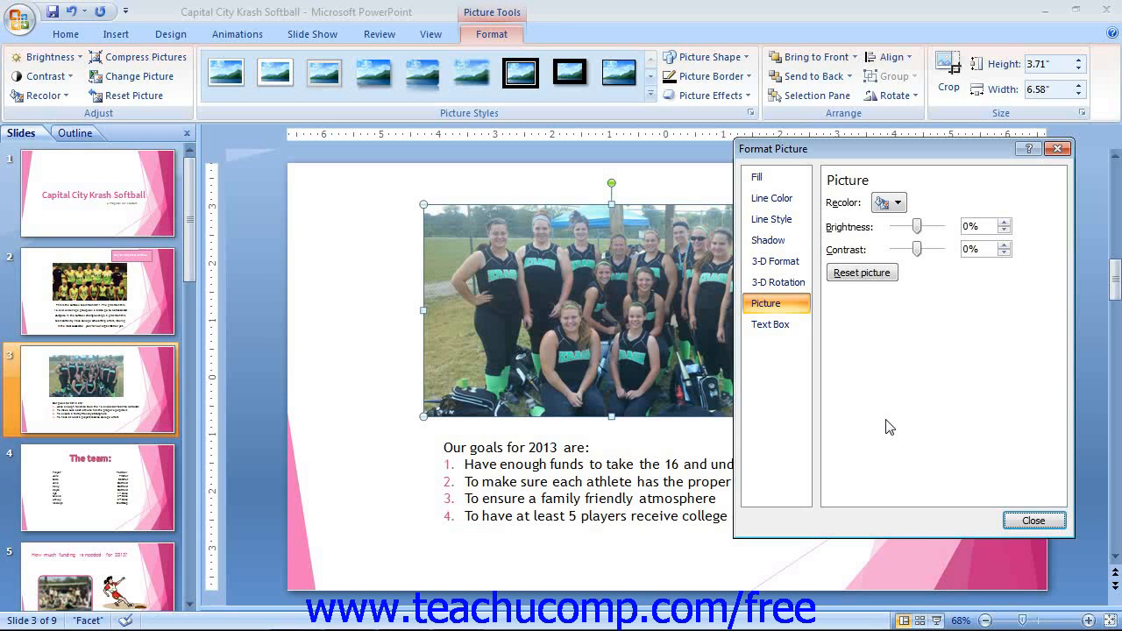
{"action": "left_click", "coordinate": [768, 179]}
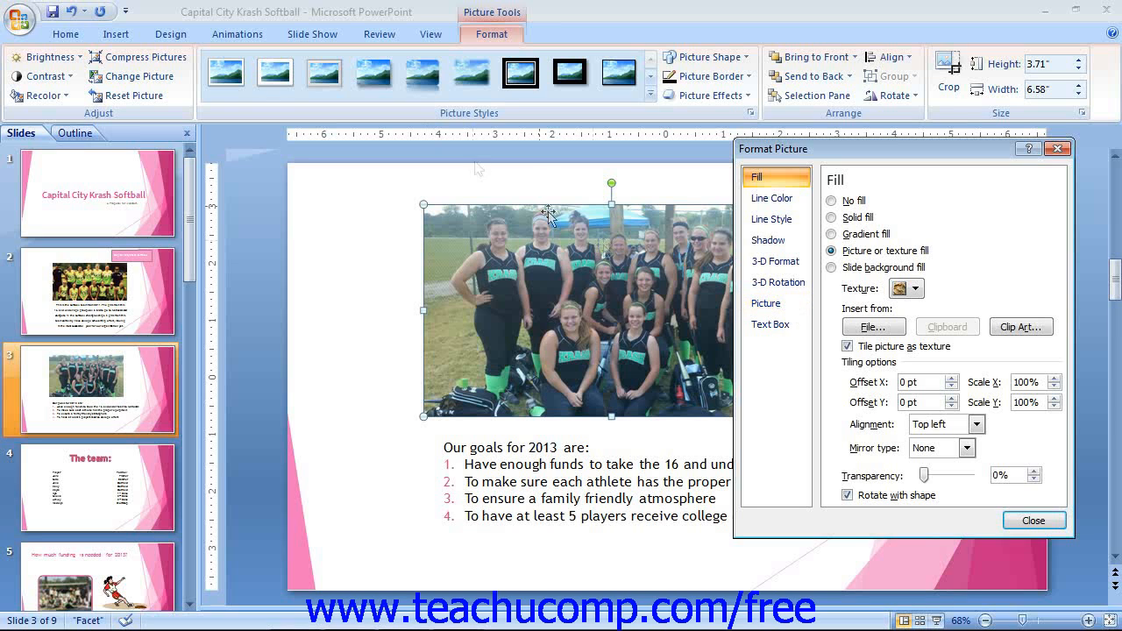
{"action": "left_click_drag", "start_coordinate": [624, 267], "coordinate": [511, 257]}
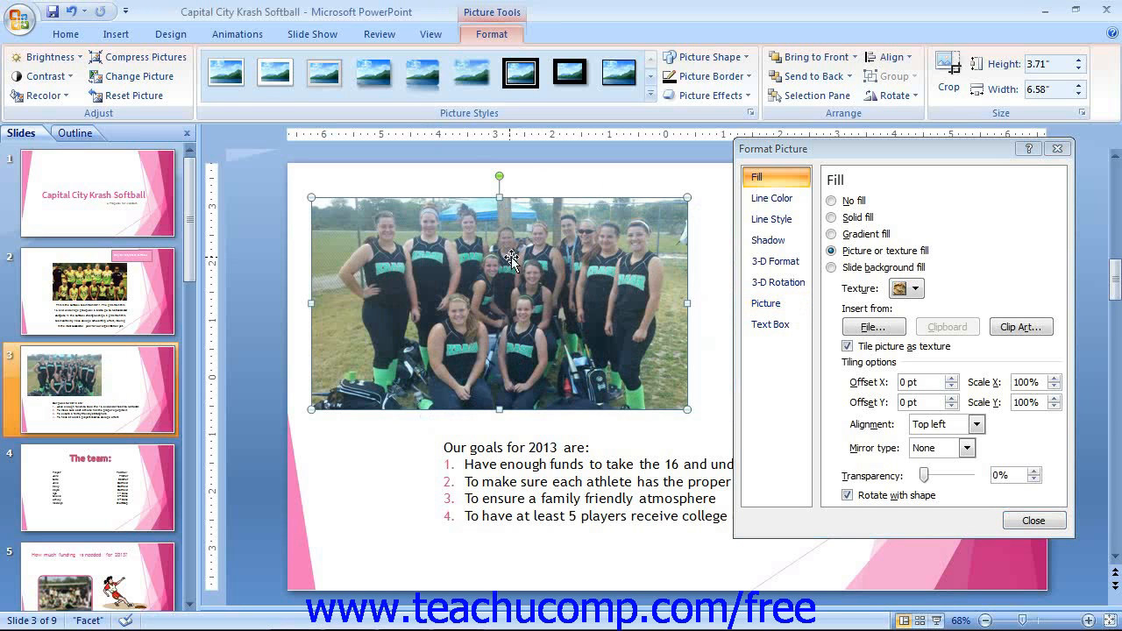
{"action": "left_click_drag", "start_coordinate": [856, 152], "coordinate": [847, 151]}
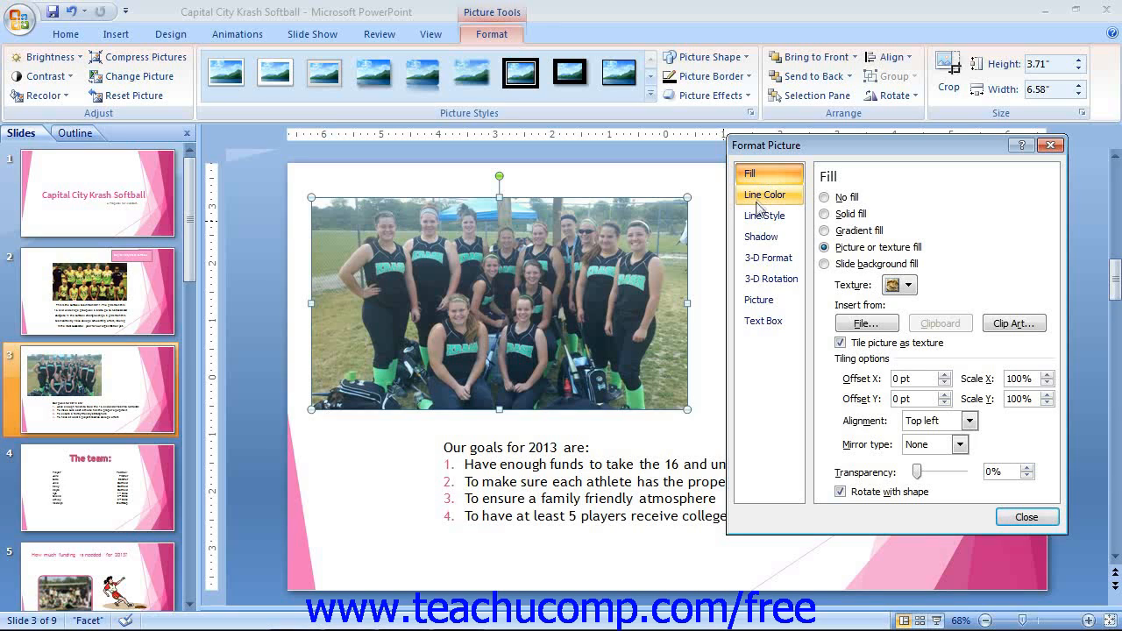
Step: Try No fill and Solid fill on the photo, viewing the solid fill's color choices and transparency control
{"action": "left_click", "coordinate": [825, 197]}
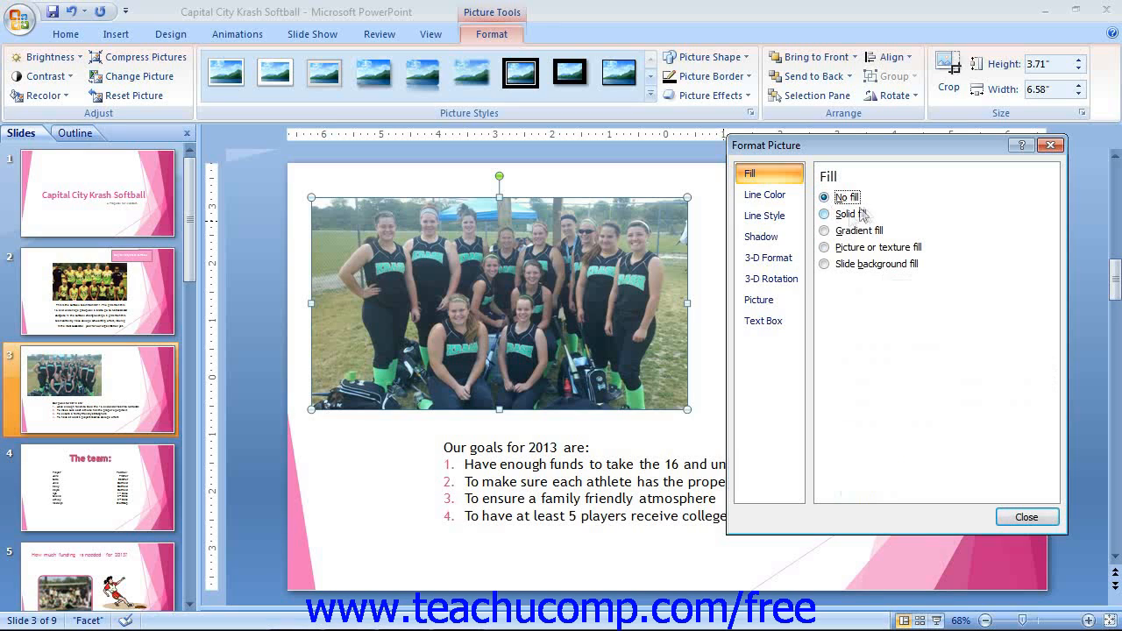
{"action": "left_click", "coordinate": [838, 216]}
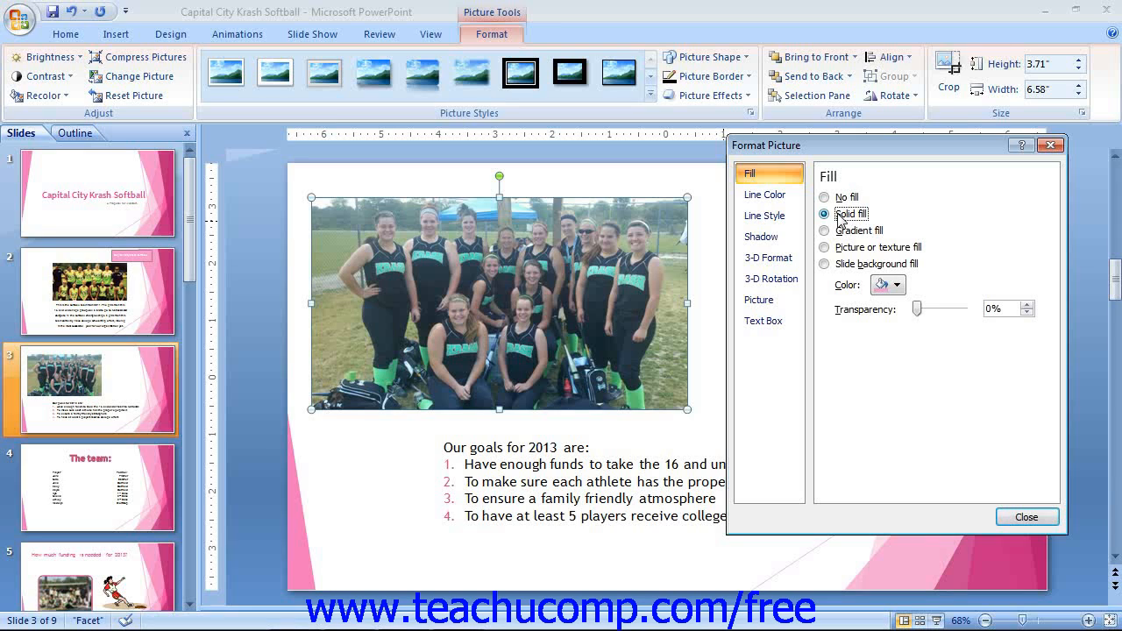
{"action": "left_click", "coordinate": [887, 285]}
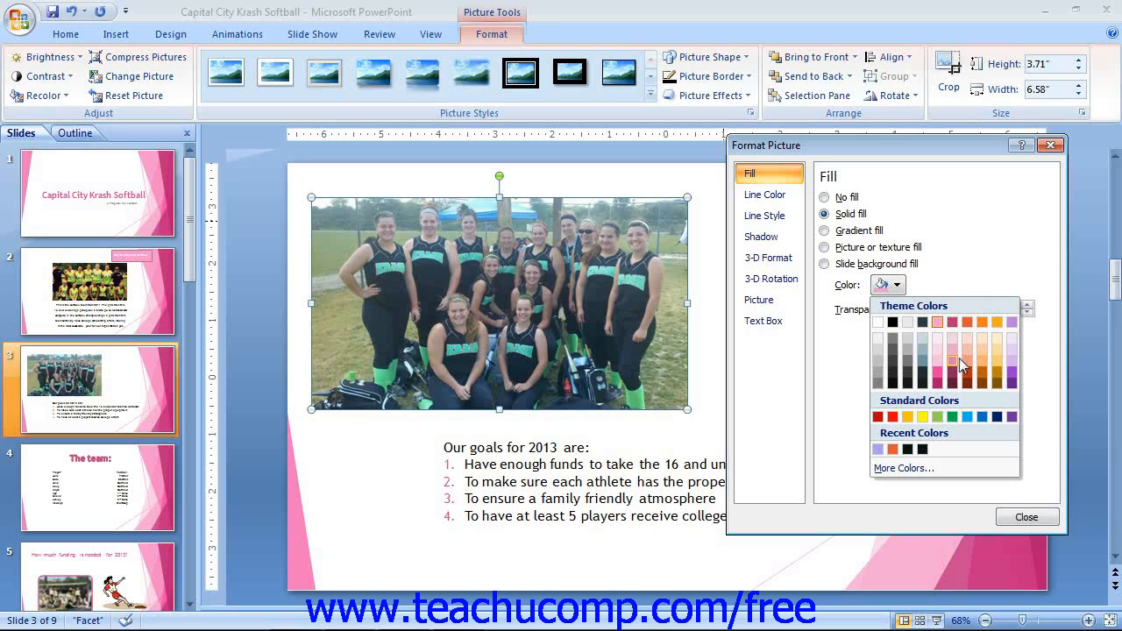
{"action": "left_click", "coordinate": [887, 285]}
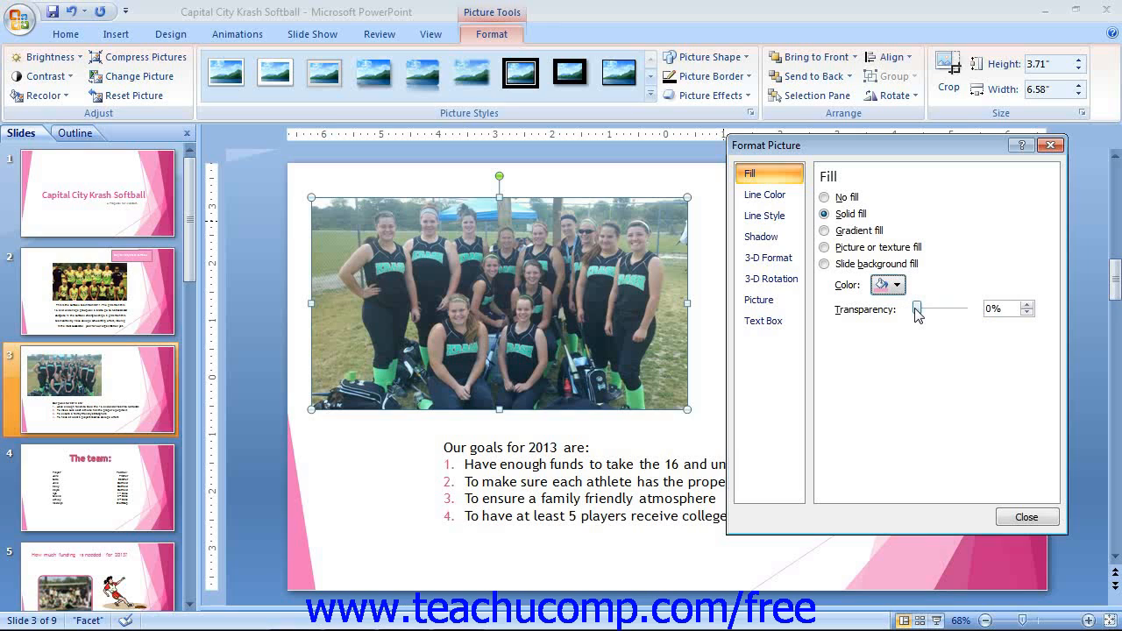
{"action": "mouse_move", "coordinate": [917, 313]}
{"action": "left_mouse_down"}
{"action": "mouse_move", "coordinate": [942, 312]}
{"action": "mouse_move", "coordinate": [910, 312]}
{"action": "left_mouse_up"}
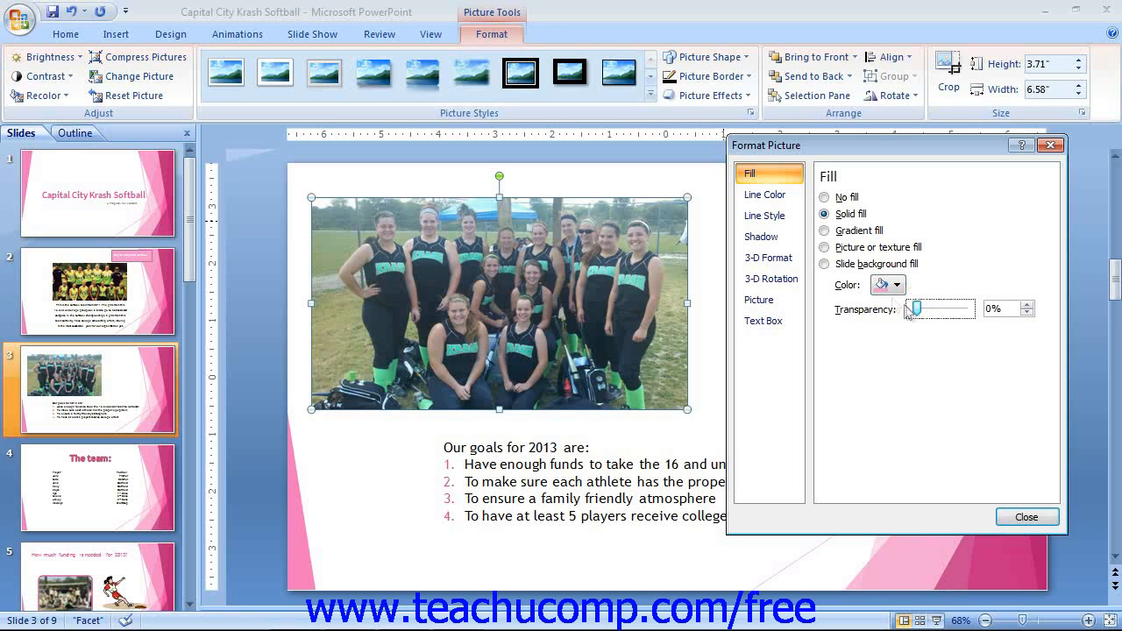
Step: Set the photo's fill to Gradient fill and look through its preset colors and gradient types
{"action": "left_click", "coordinate": [829, 231]}
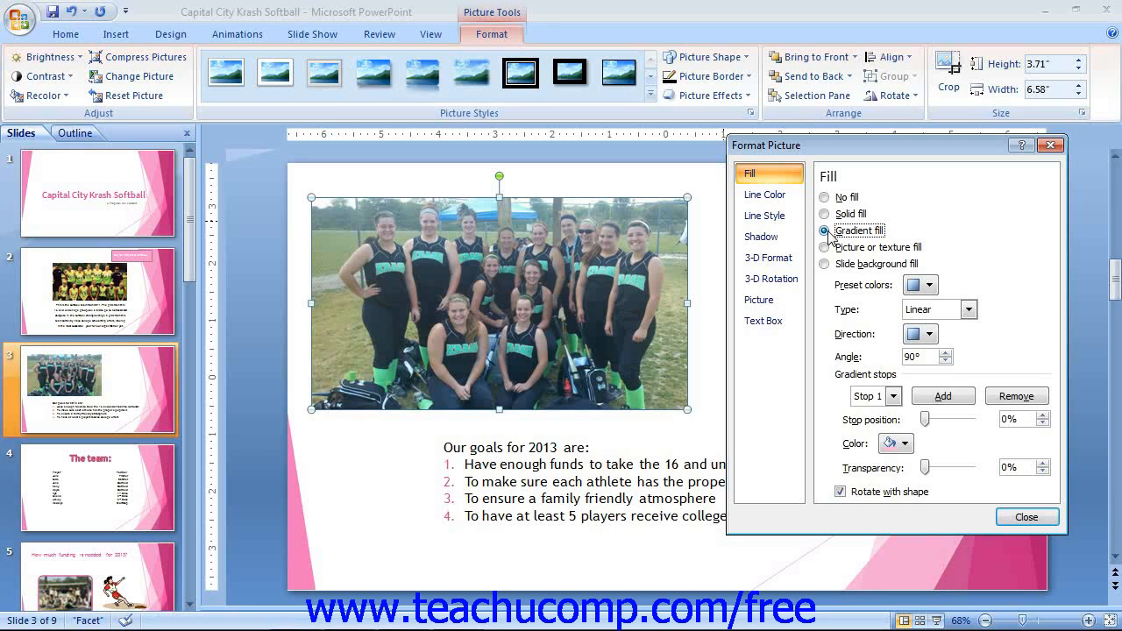
{"action": "left_click", "coordinate": [929, 285]}
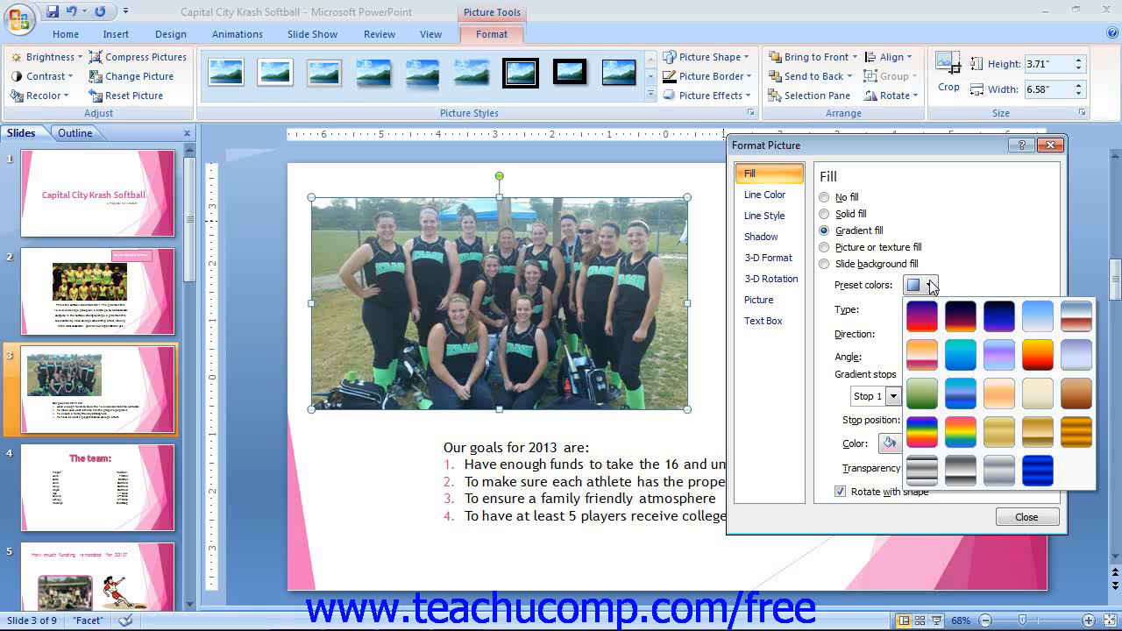
{"action": "left_click", "coordinate": [929, 285]}
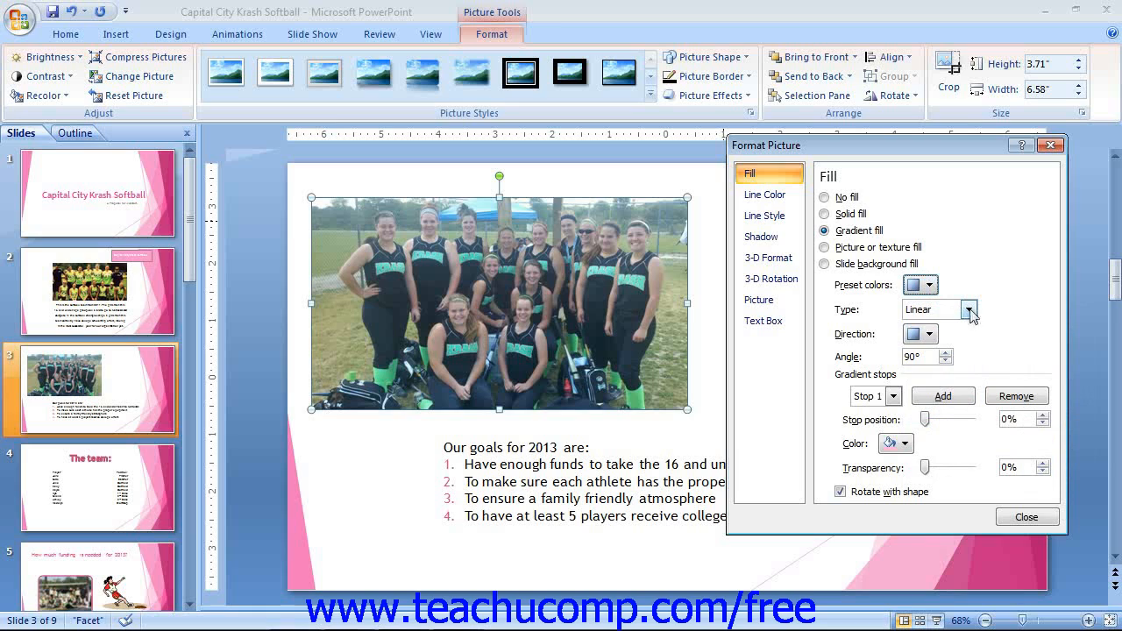
{"action": "left_click", "coordinate": [968, 311]}
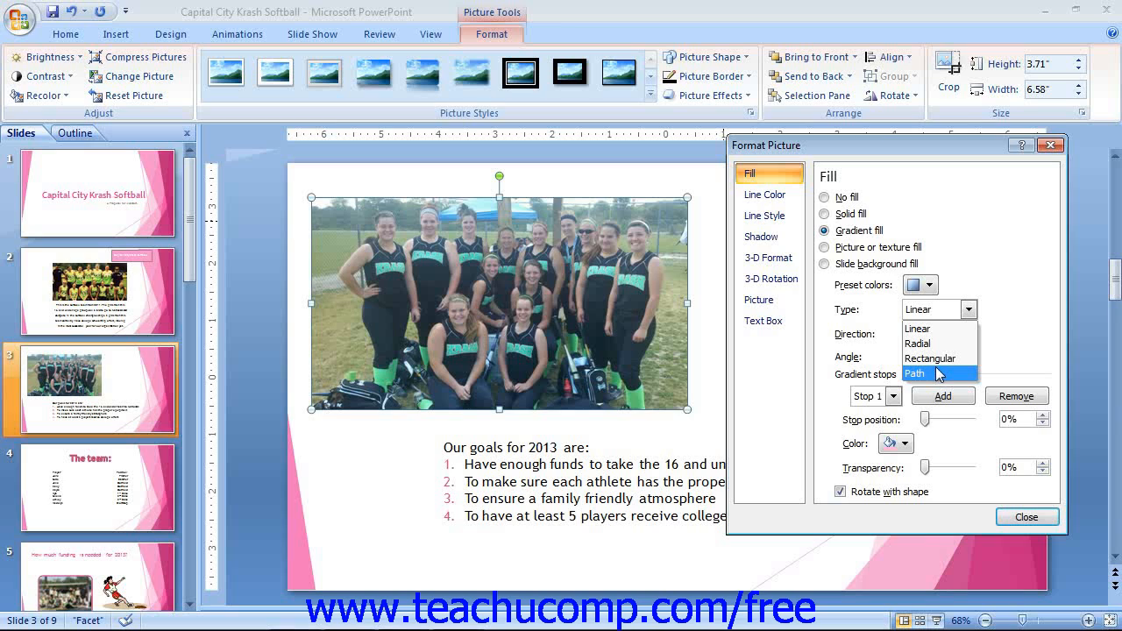
{"action": "left_click", "coordinate": [968, 309]}
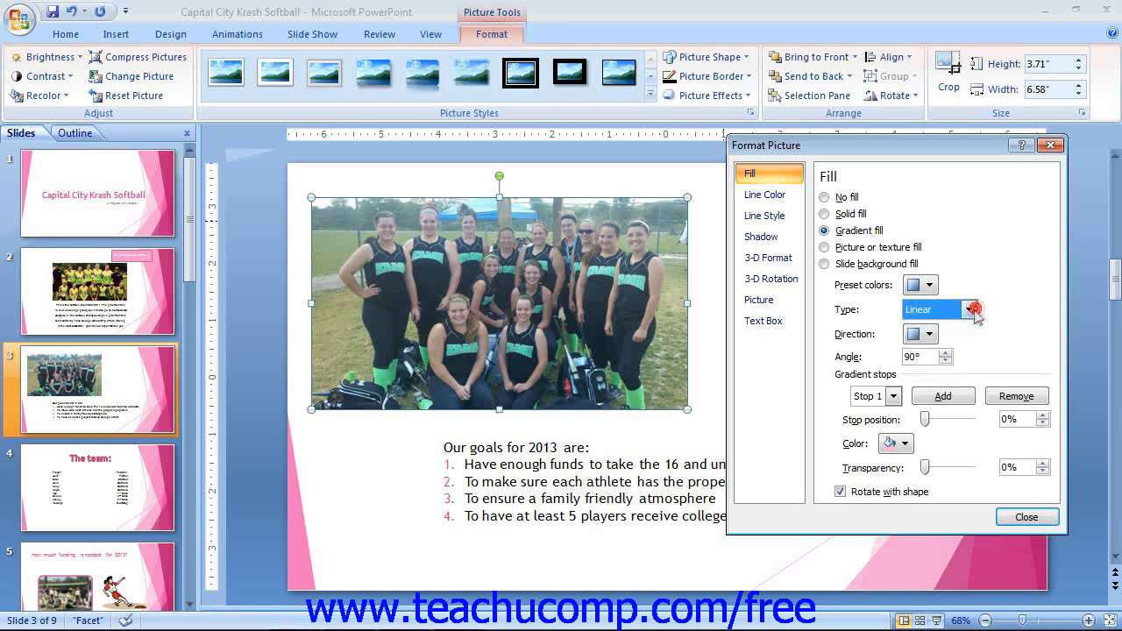
{"action": "left_click", "coordinate": [968, 310]}
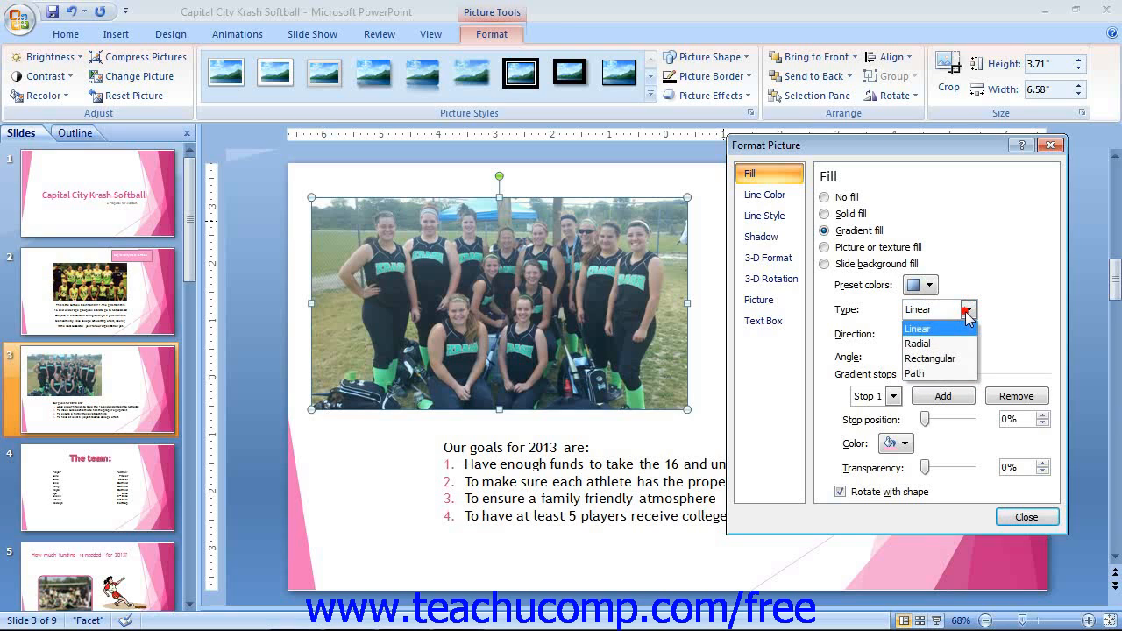
{"action": "left_click", "coordinate": [839, 324]}
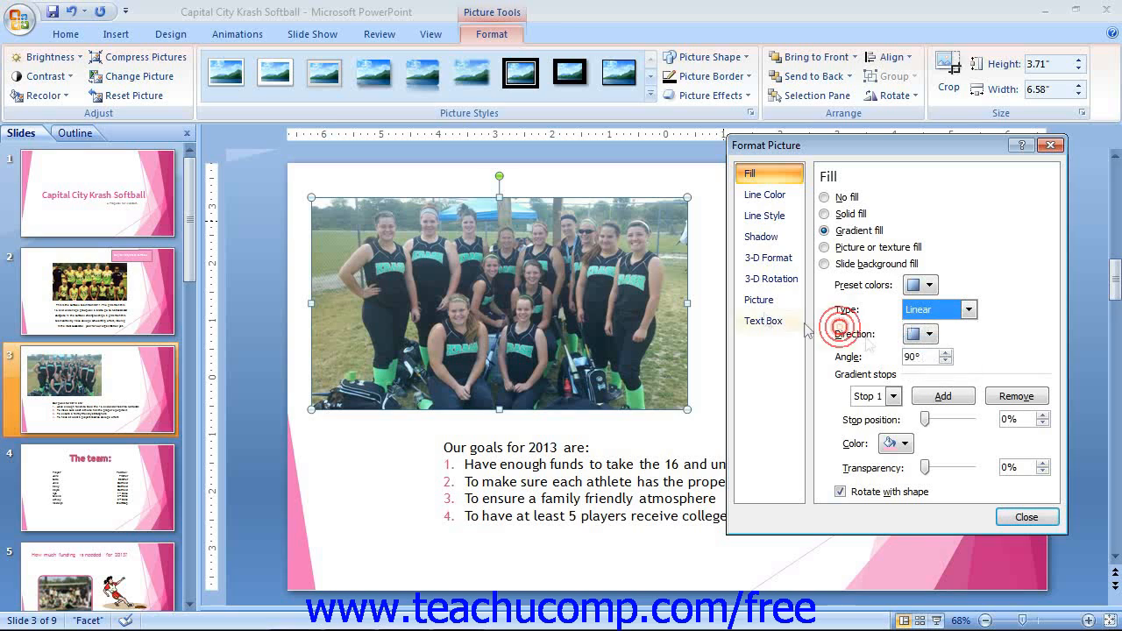
Step: Try the Radial gradient type, view its direction choices, and return the type to Linear
{"action": "left_click", "coordinate": [968, 309]}
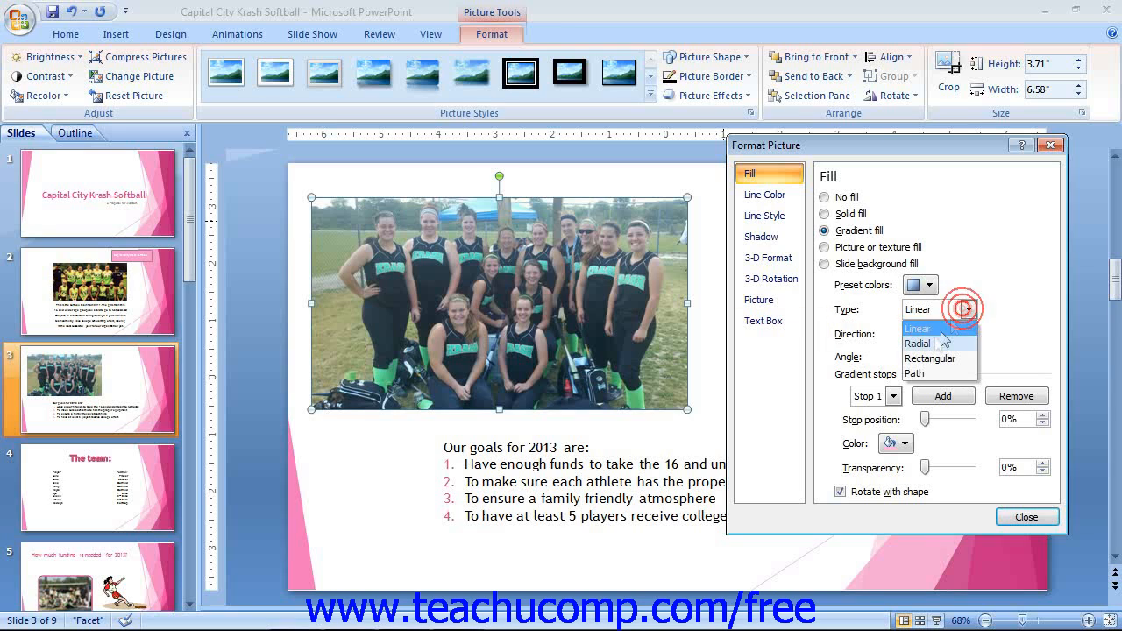
{"action": "left_click", "coordinate": [935, 344]}
{"action": "left_click", "coordinate": [929, 334]}
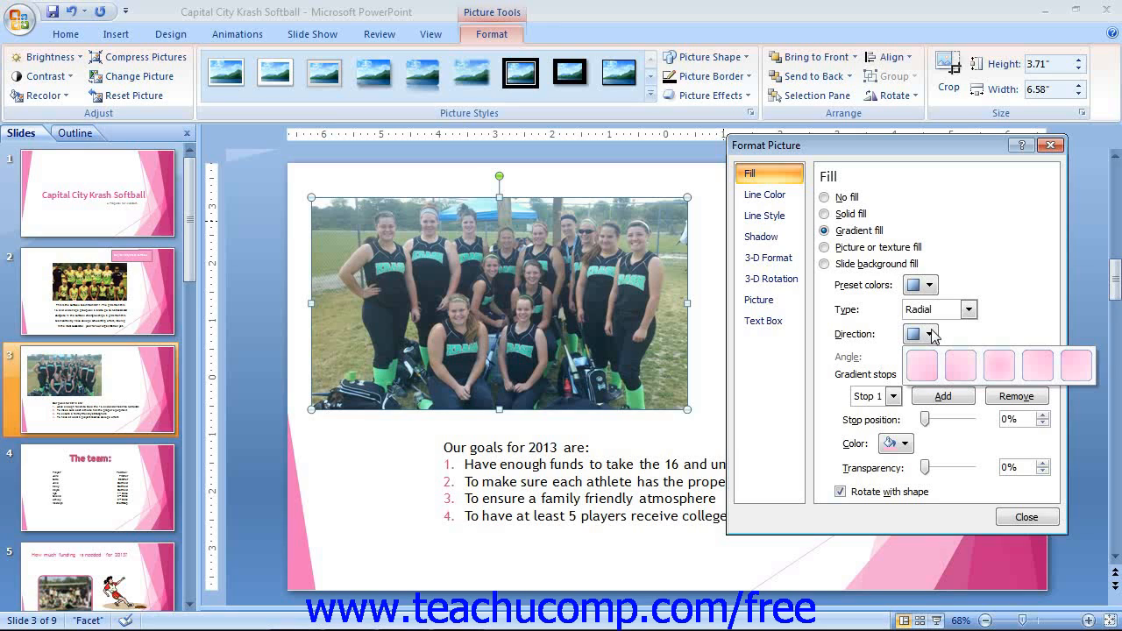
{"action": "left_click", "coordinate": [968, 310]}
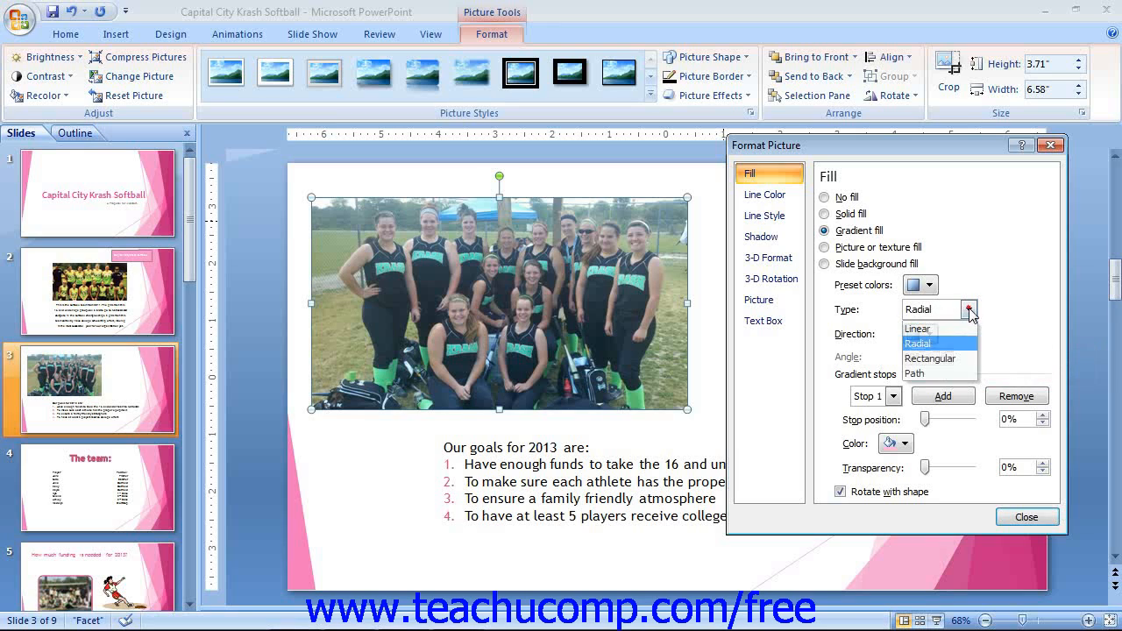
{"action": "left_click", "coordinate": [954, 328]}
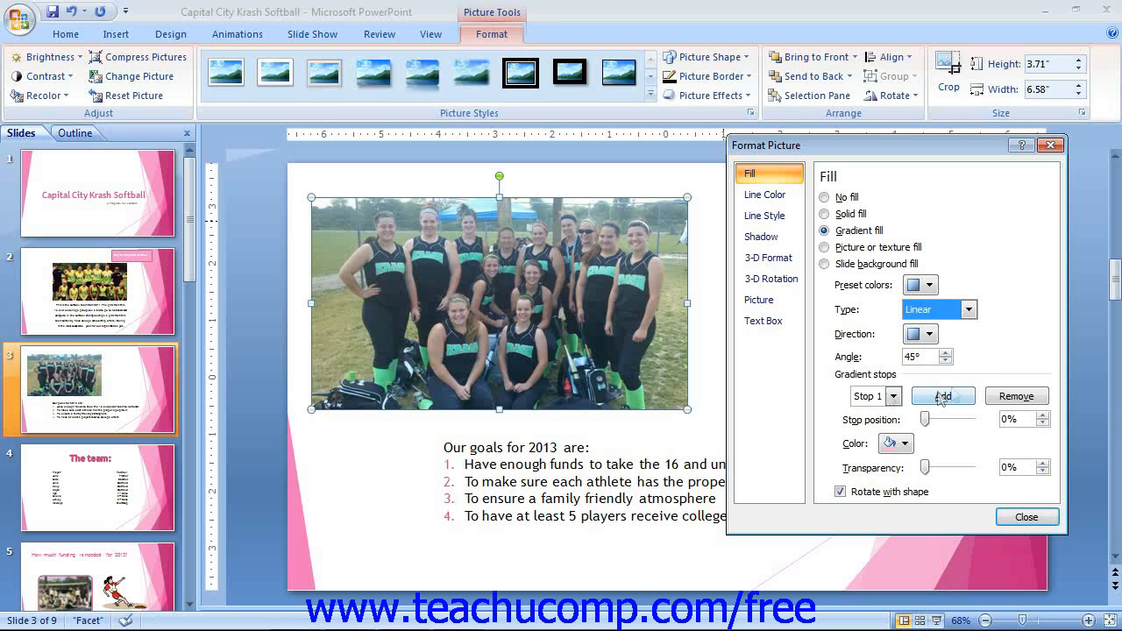
Step: Select Stop 1 of the gradient and view its available colors without choosing one
{"action": "left_click", "coordinate": [894, 396]}
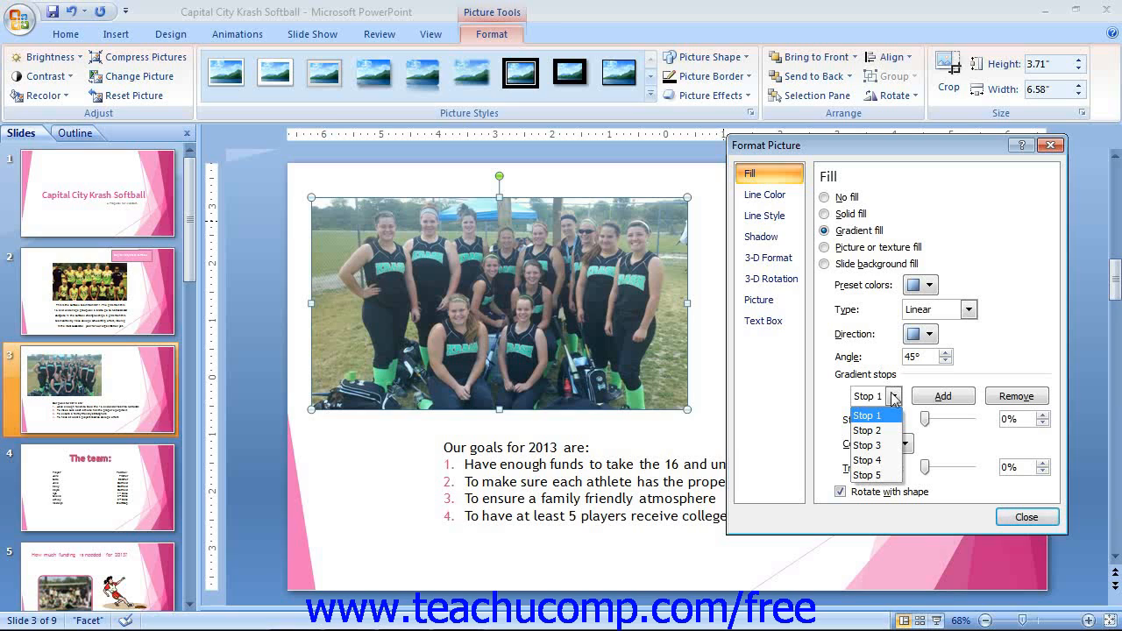
{"action": "left_click", "coordinate": [892, 415]}
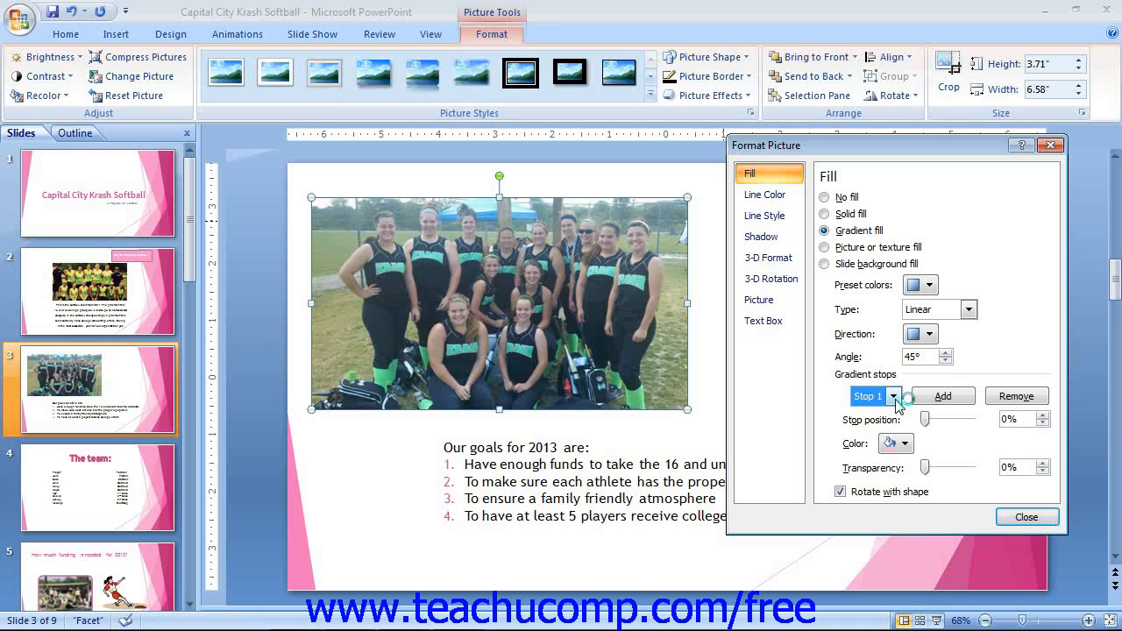
{"action": "left_click", "coordinate": [905, 444]}
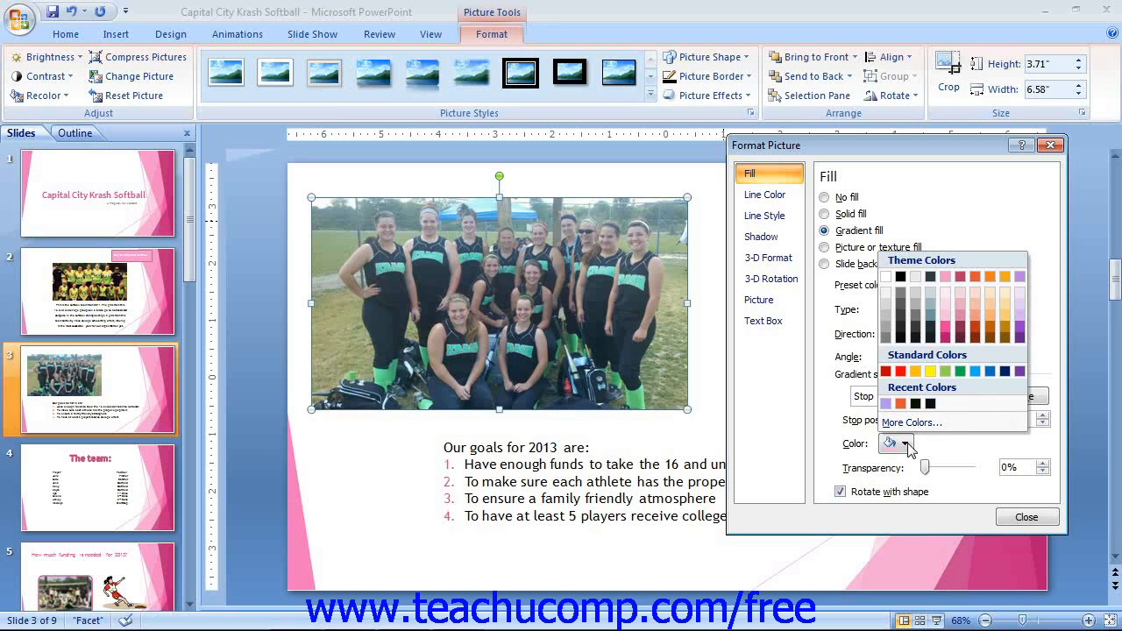
{"action": "left_click", "coordinate": [907, 445]}
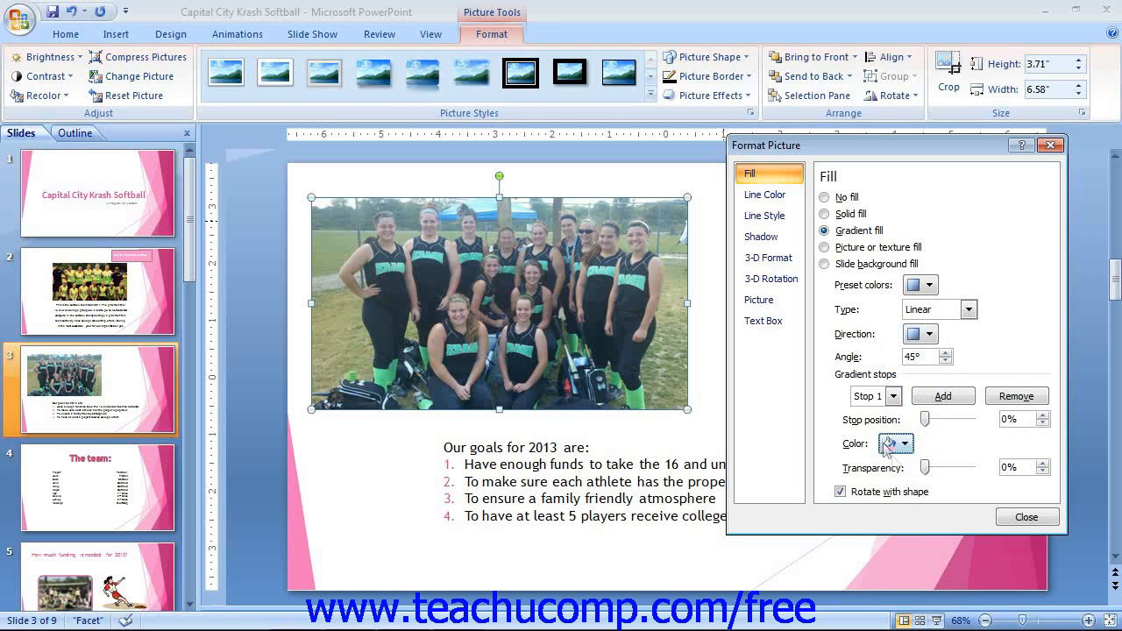
Step: Remove Stop 2 from the gradient fill and check the list of gradient stops
{"action": "left_click", "coordinate": [893, 397]}
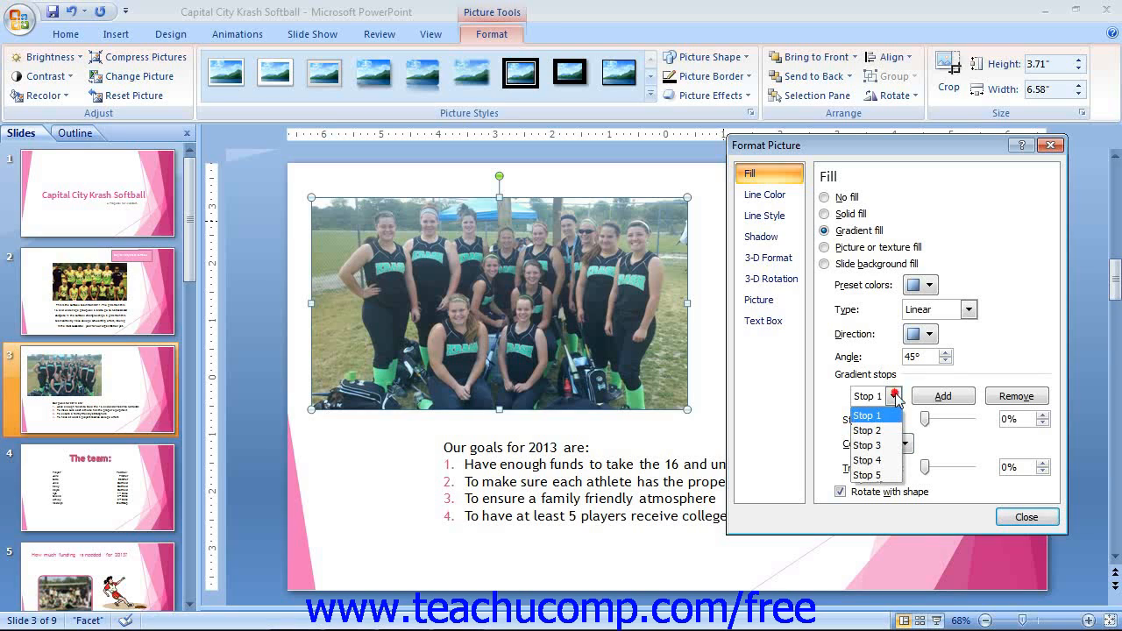
{"action": "left_click", "coordinate": [882, 433]}
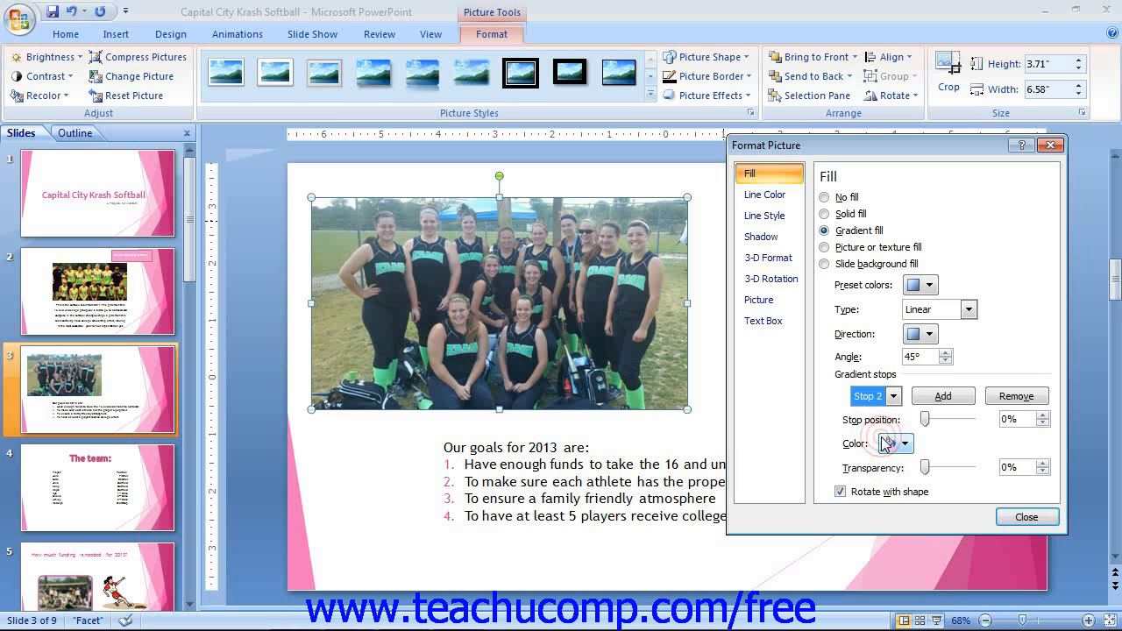
{"action": "left_click", "coordinate": [1006, 401]}
{"action": "left_click", "coordinate": [891, 396]}
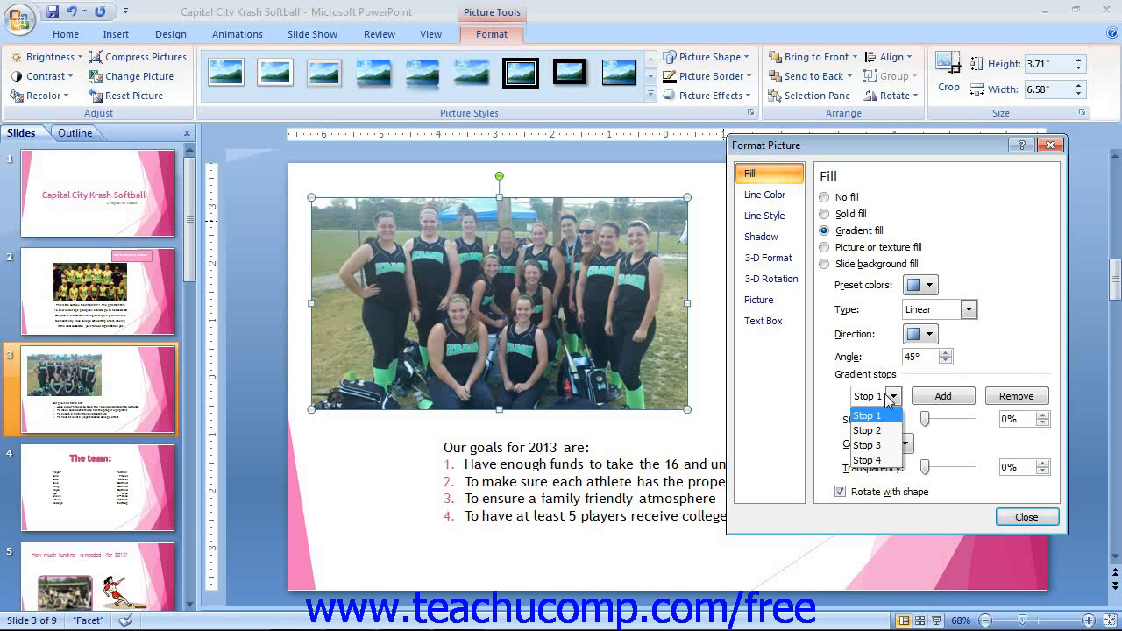
{"action": "left_click", "coordinate": [889, 397]}
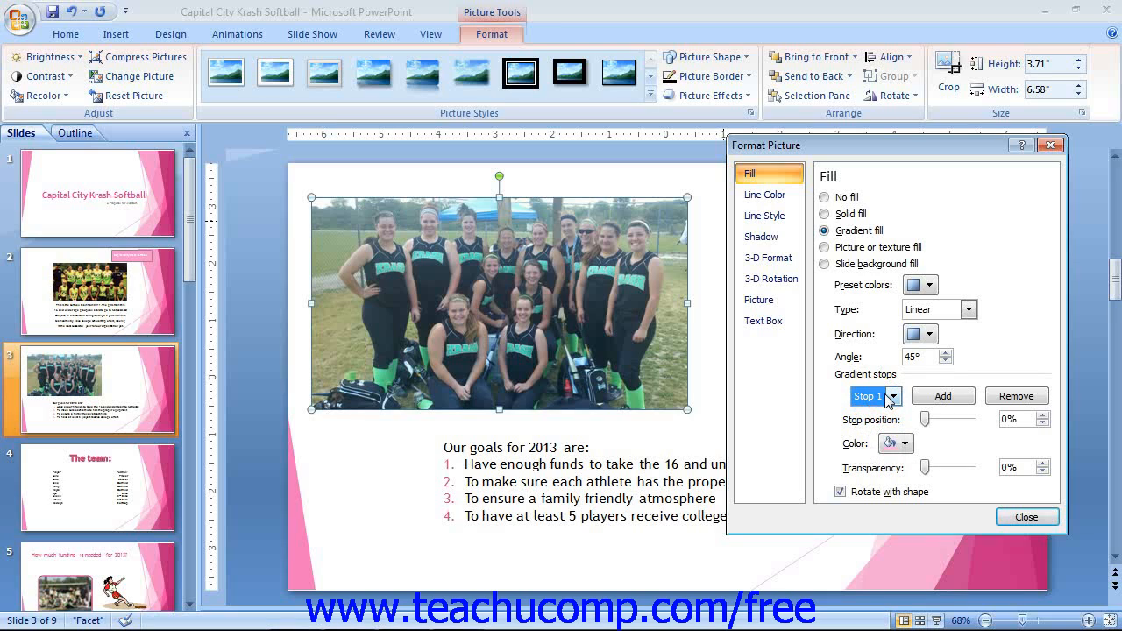
Step: Add two gradient stops to the fill and check the updated list of stops
{"action": "left_click", "coordinate": [953, 400]}
{"action": "left_click", "coordinate": [952, 398]}
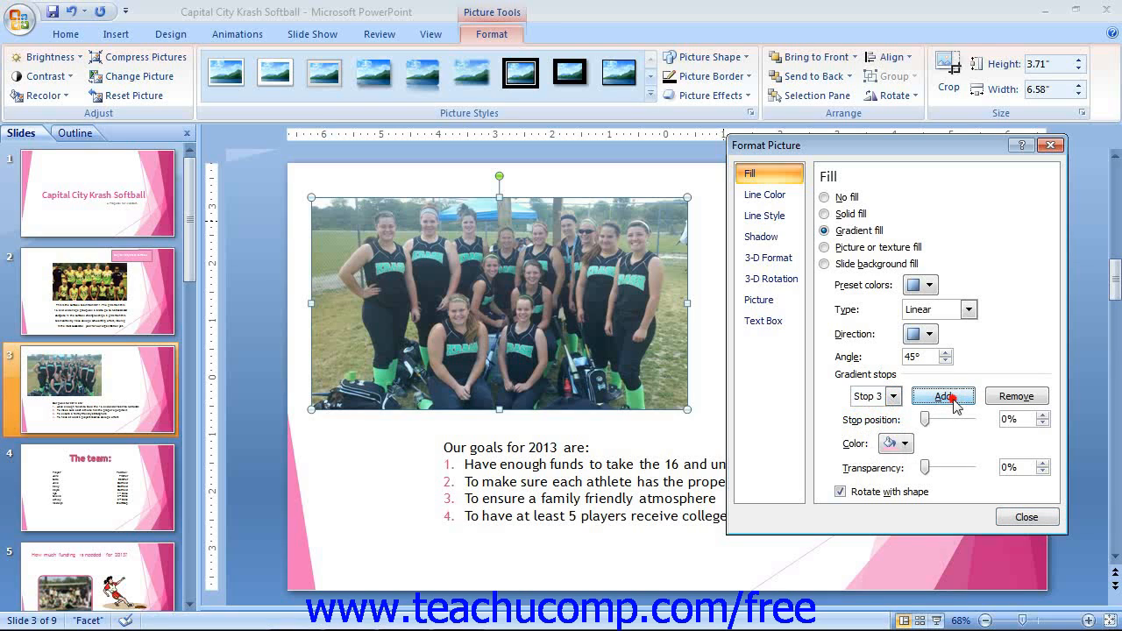
{"action": "left_click", "coordinate": [892, 397]}
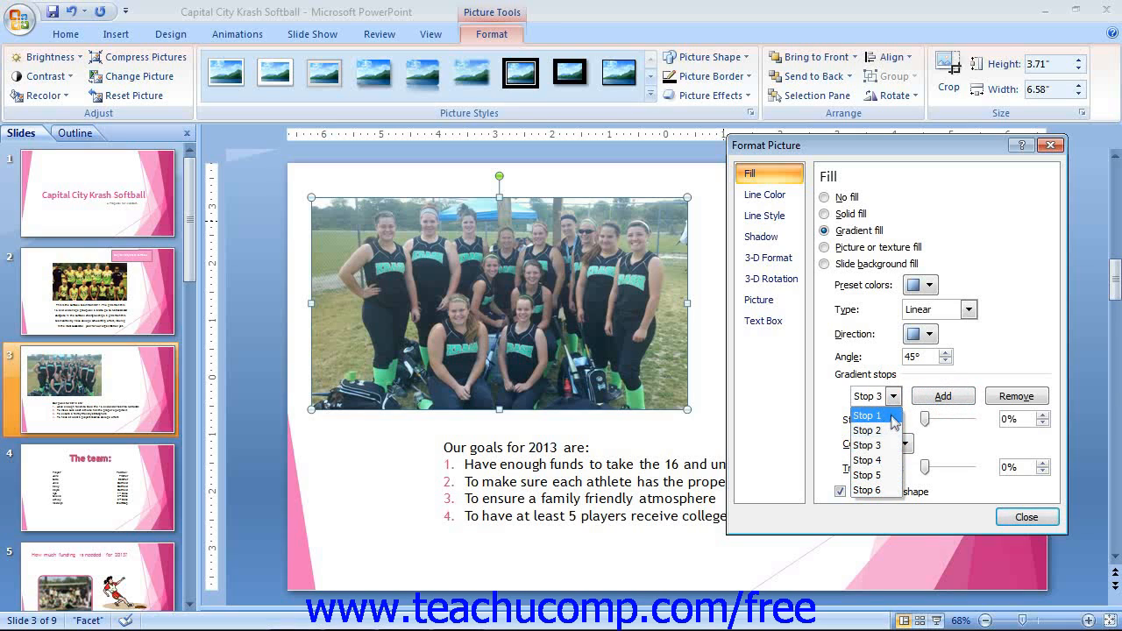
{"action": "left_click", "coordinate": [894, 397]}
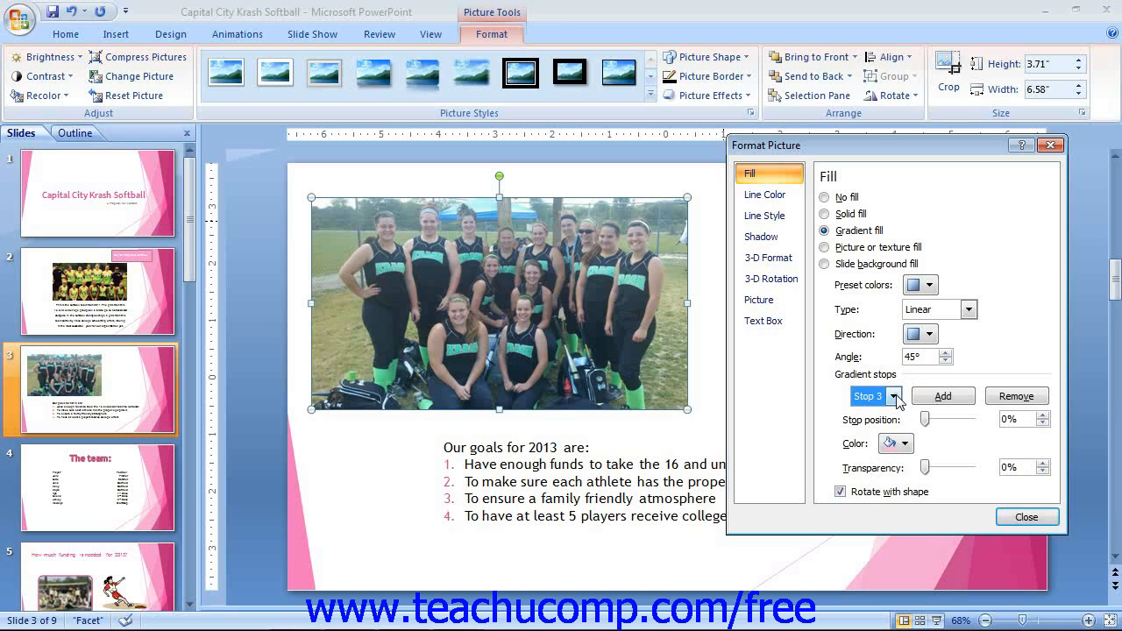
Step: Select Stop 4 of the gradient fill and set its stop position to 33%
{"action": "left_click", "coordinate": [894, 397]}
{"action": "left_click", "coordinate": [877, 458]}
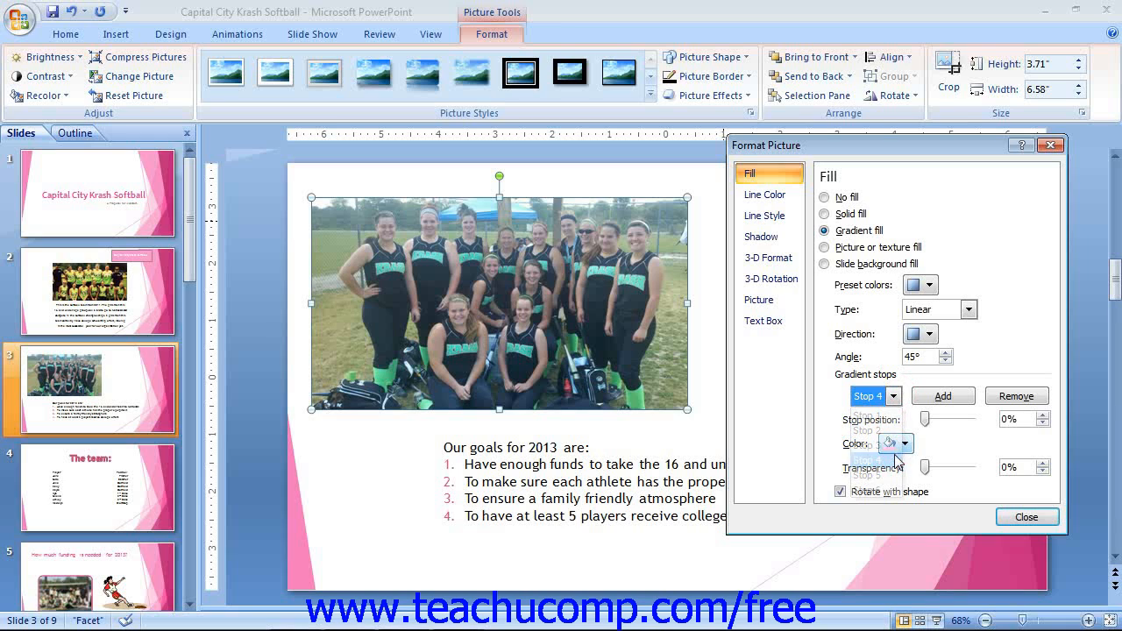
{"action": "left_click", "coordinate": [894, 397]}
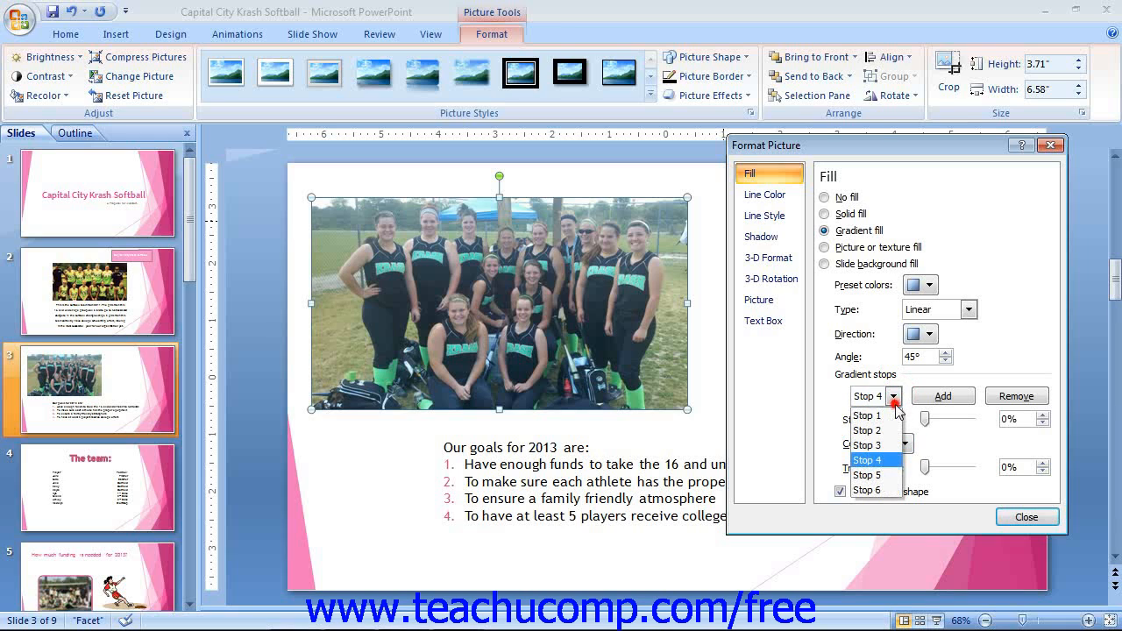
{"action": "left_click", "coordinate": [869, 461]}
{"action": "left_click_drag", "start_coordinate": [927, 420], "coordinate": [939, 420]}
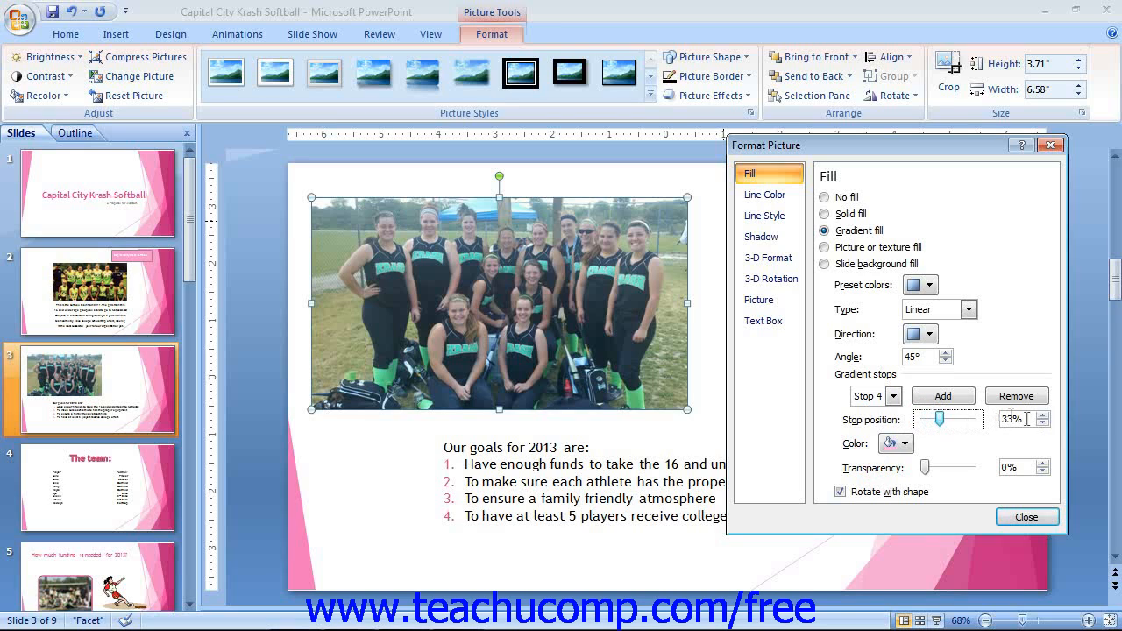
Step: Set the stop position of gradient Stop 2 to 11% and of Stop 3 to 84%
{"action": "left_click", "coordinate": [892, 397]}
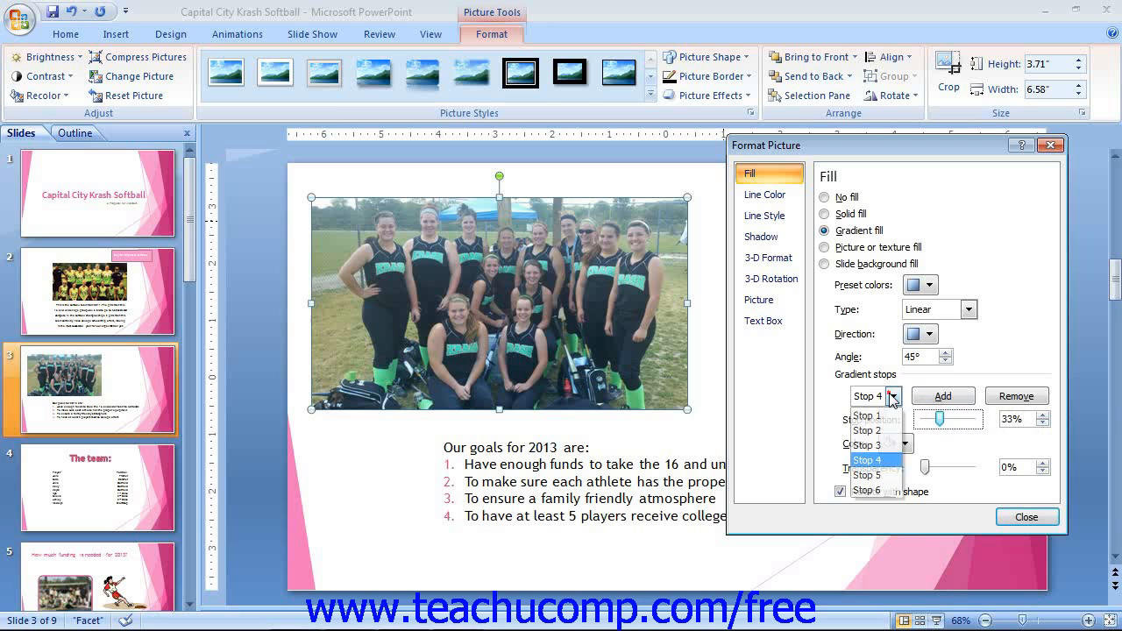
{"action": "left_click", "coordinate": [867, 431]}
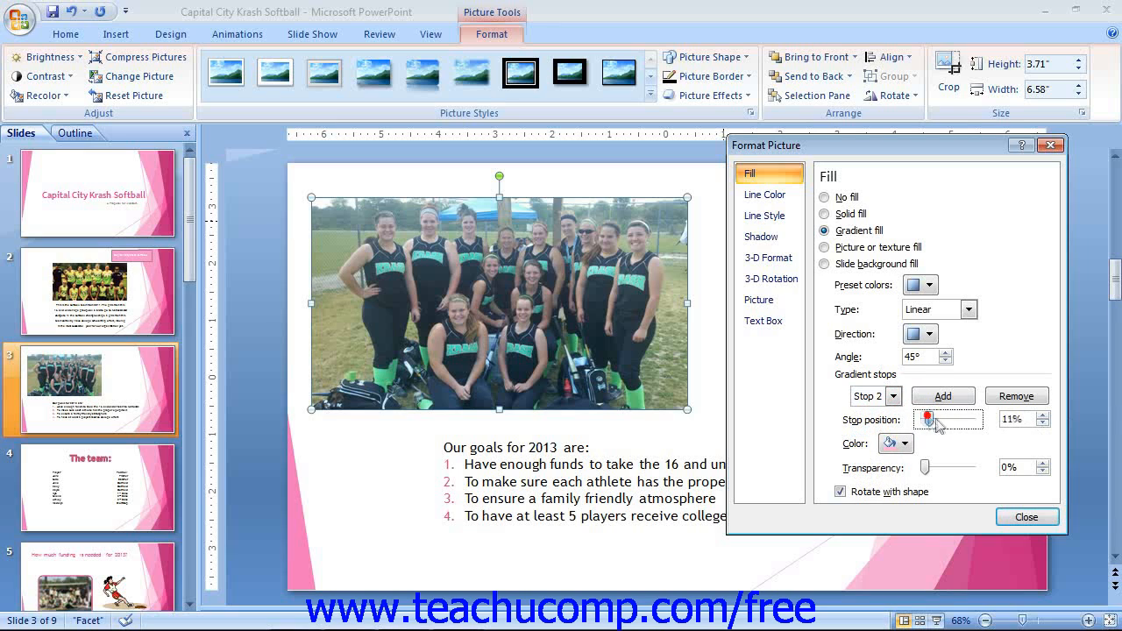
{"action": "left_click", "coordinate": [892, 396]}
{"action": "left_click", "coordinate": [867, 414]}
{"action": "left_click", "coordinate": [892, 396]}
{"action": "left_click", "coordinate": [888, 444]}
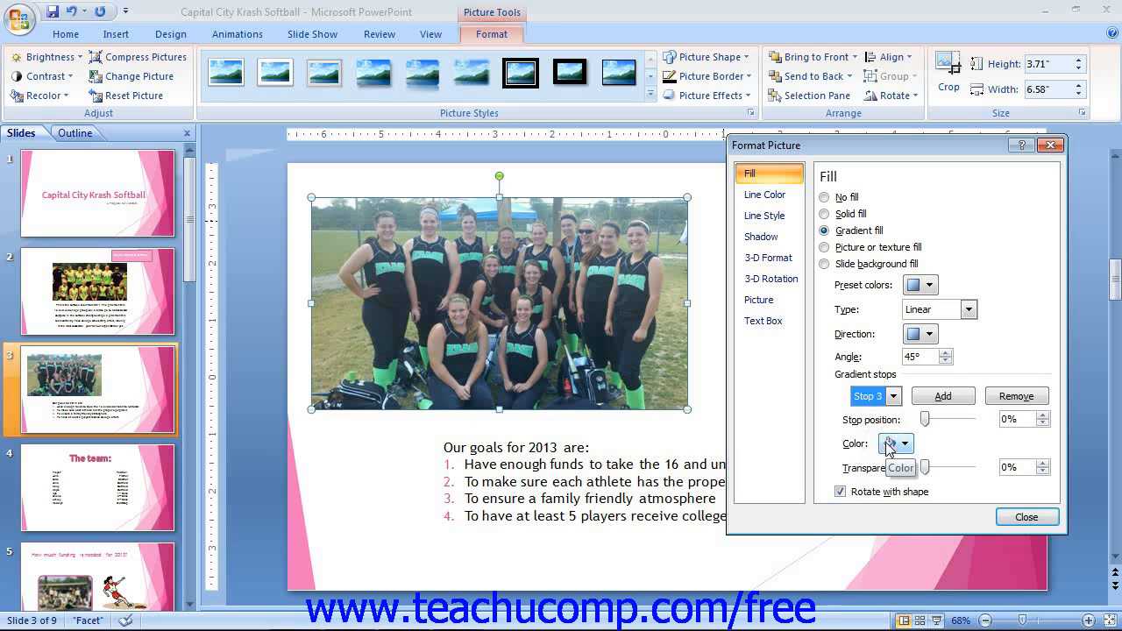
{"action": "left_click_drag", "start_coordinate": [925, 419], "coordinate": [964, 420]}
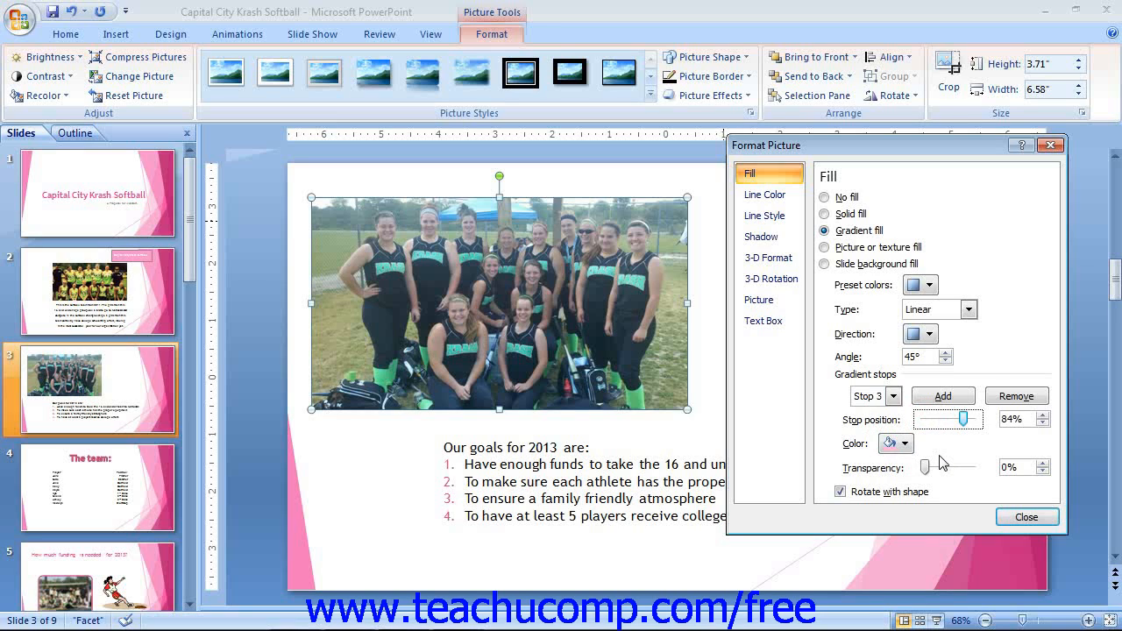
{"action": "left_click", "coordinate": [840, 492]}
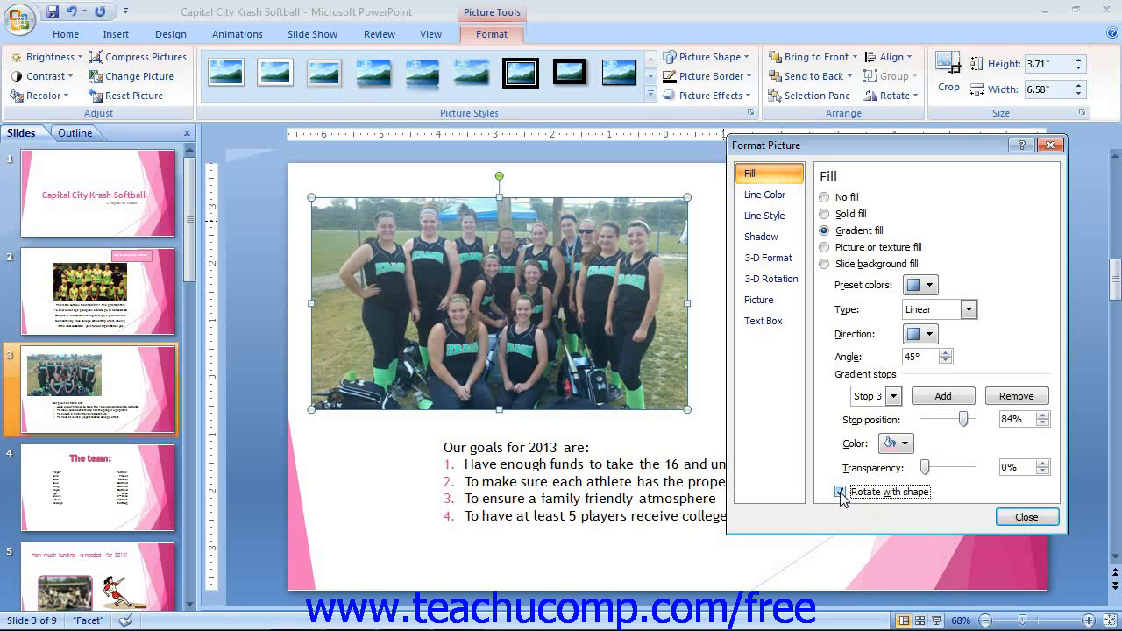
Step: Change the fill to Picture or texture fill and view the available textures without choosing one
{"action": "left_click", "coordinate": [826, 248]}
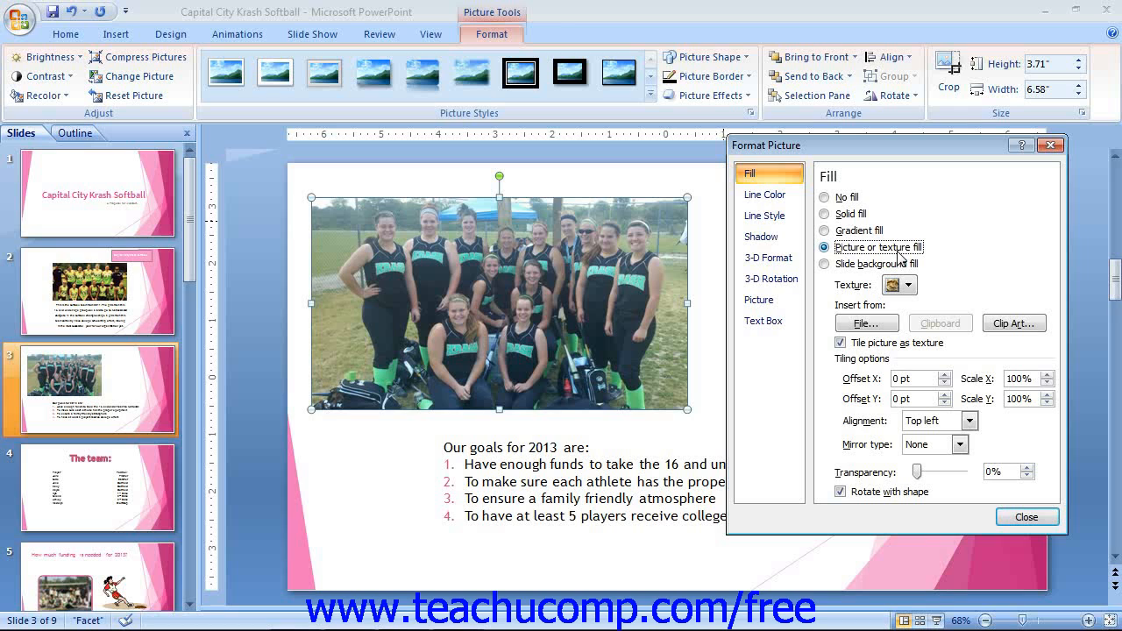
{"action": "left_click", "coordinate": [908, 285]}
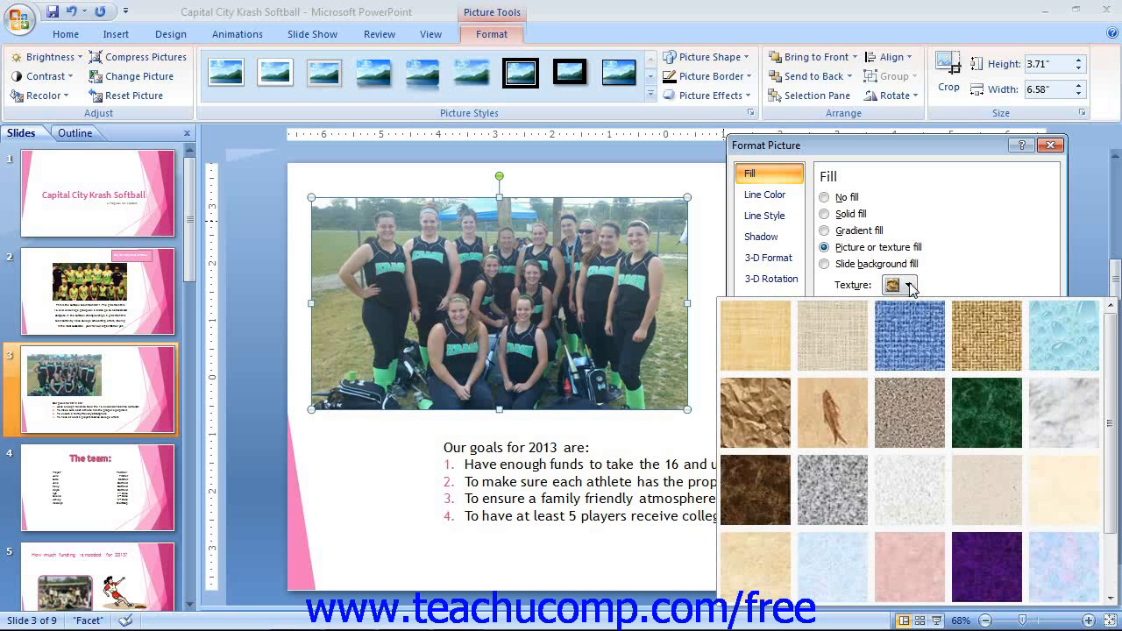
{"action": "left_click", "coordinate": [910, 285]}
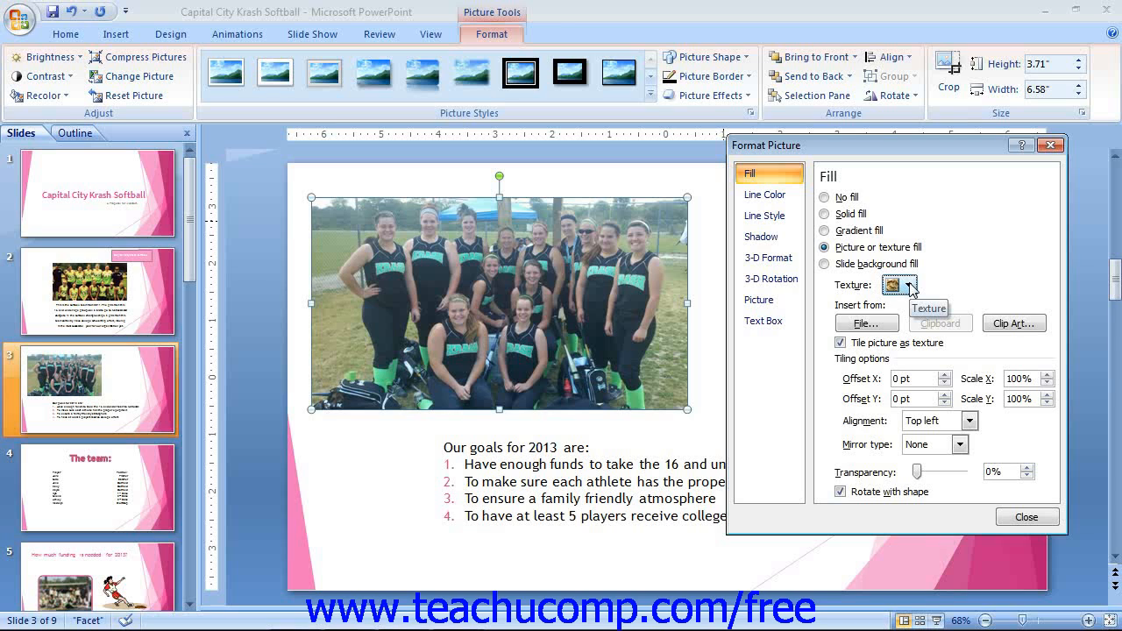
Step: View the file and clip art sources for the picture fill without inserting anything
{"action": "left_click", "coordinate": [884, 325]}
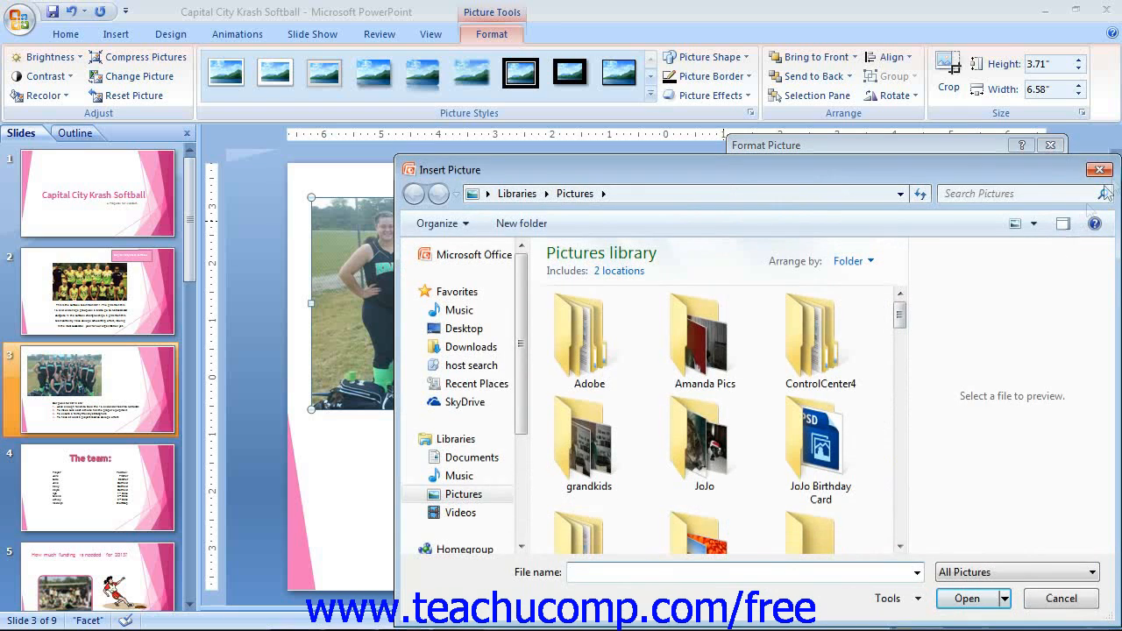
{"action": "left_click", "coordinate": [1099, 170]}
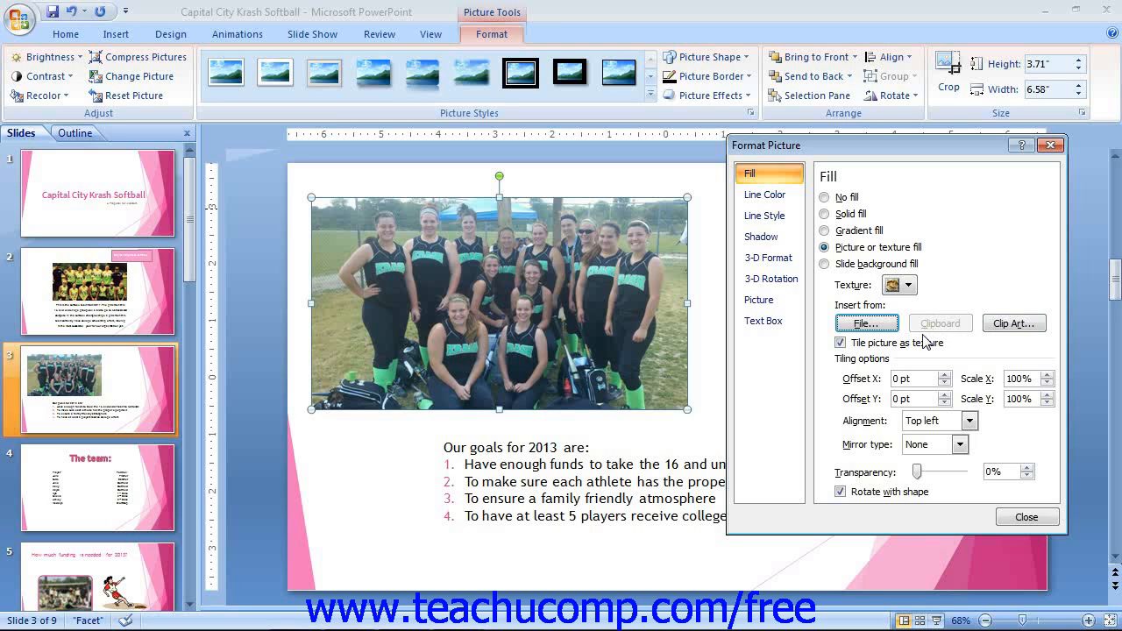
{"action": "left_click", "coordinate": [1018, 332]}
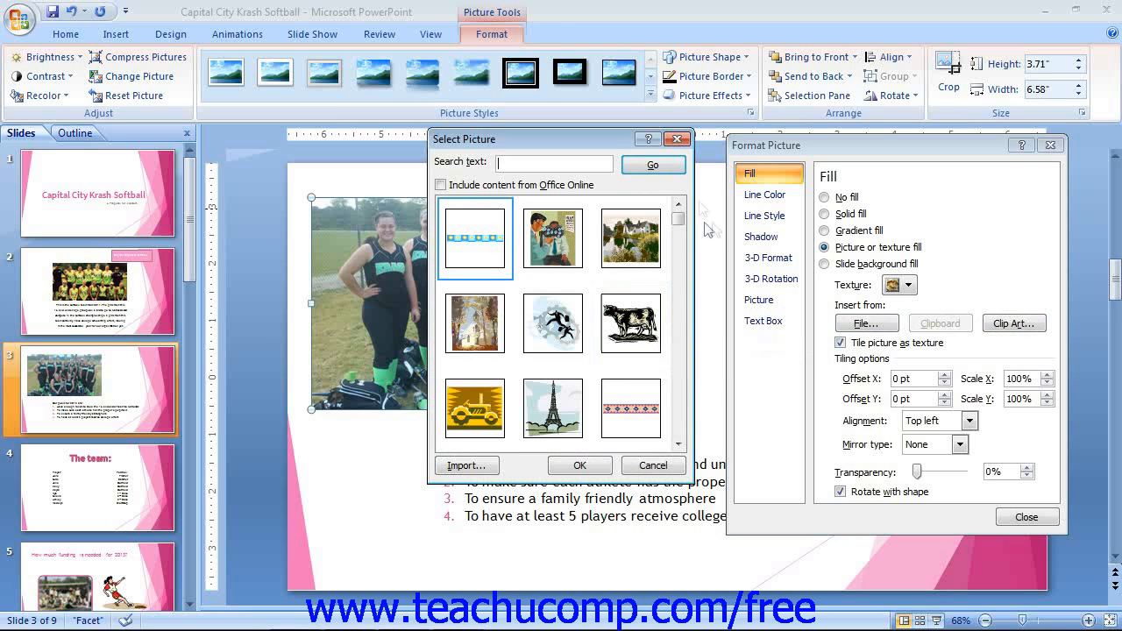
{"action": "left_click", "coordinate": [676, 139]}
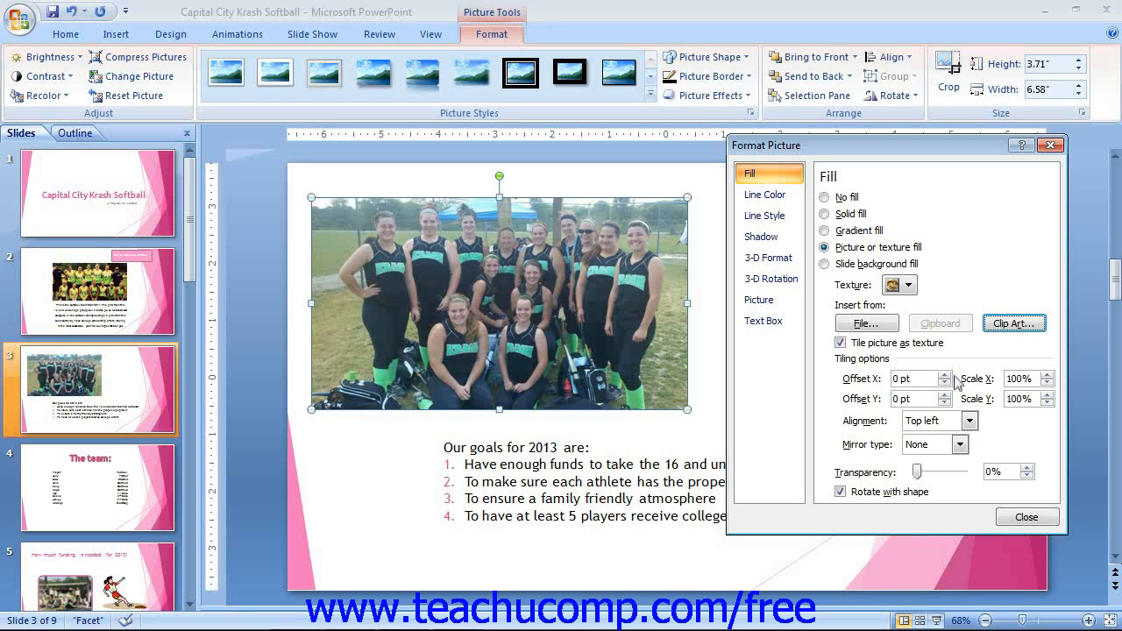
Step: Turn Tile picture as texture off and on to compare the stretch and tiling options, leaving it on
{"action": "left_click", "coordinate": [840, 342]}
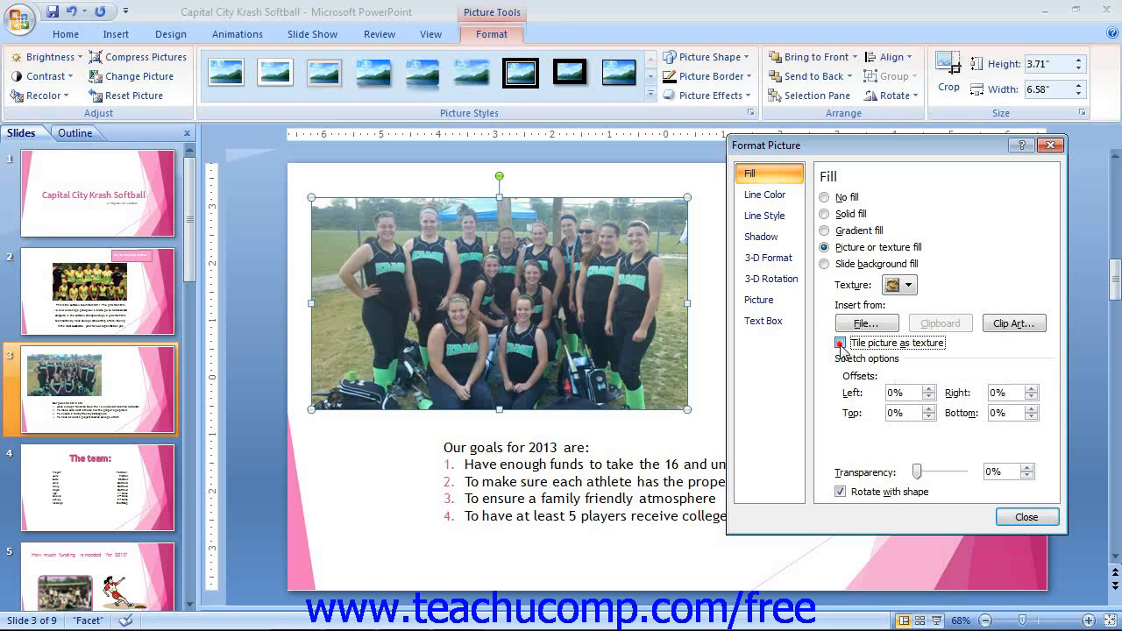
{"action": "left_click", "coordinate": [839, 343]}
{"action": "left_click", "coordinate": [839, 342]}
{"action": "left_click", "coordinate": [839, 343]}
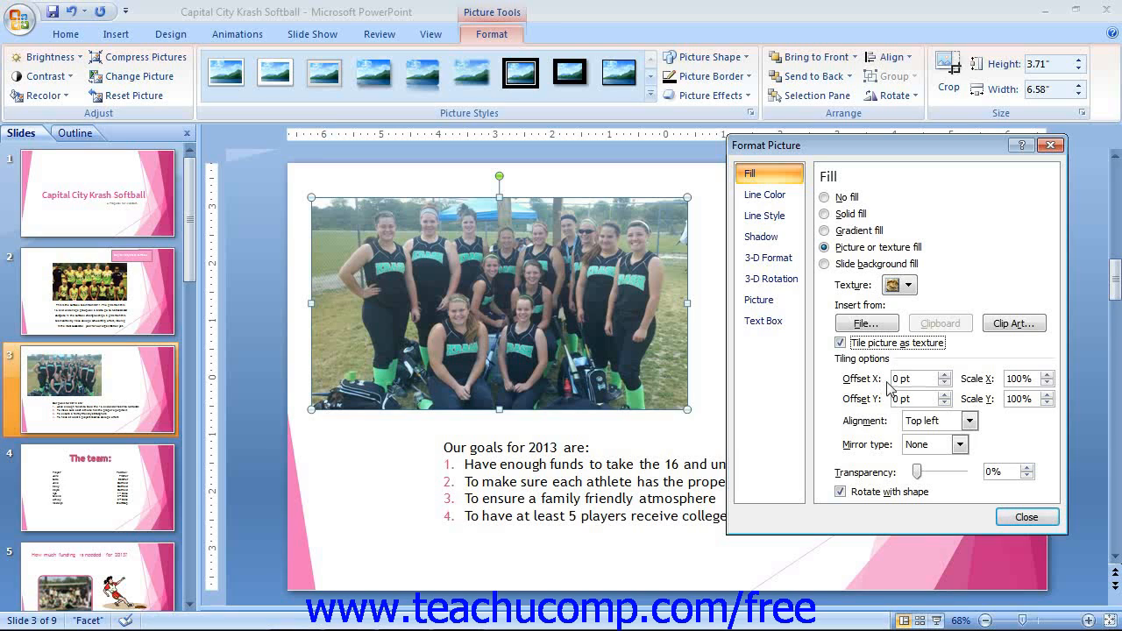
Step: View the alignment and mirror type choices for the tiled fill, keeping Top left, None and Rotate with shape
{"action": "left_click", "coordinate": [968, 423]}
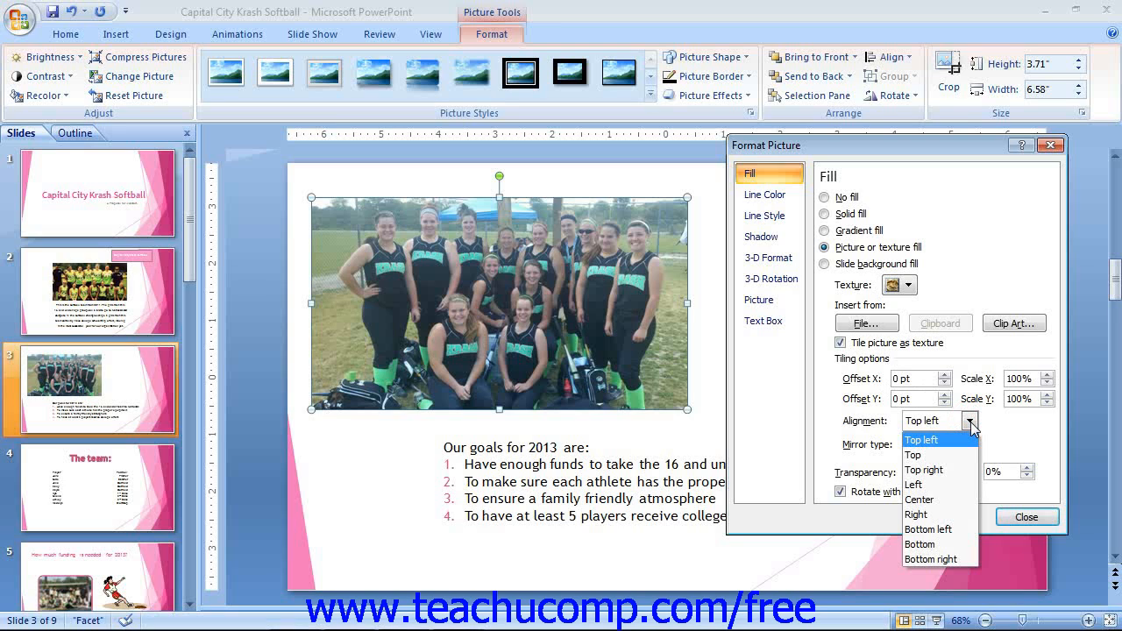
{"action": "left_click", "coordinate": [969, 423]}
{"action": "left_click", "coordinate": [959, 446]}
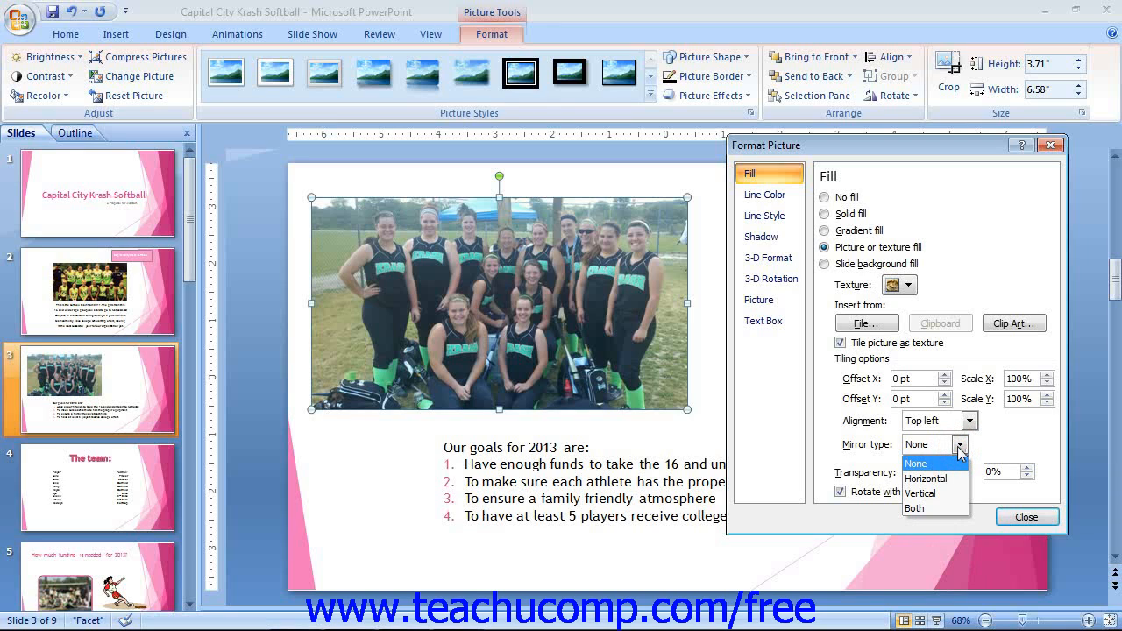
{"action": "left_click", "coordinate": [959, 447]}
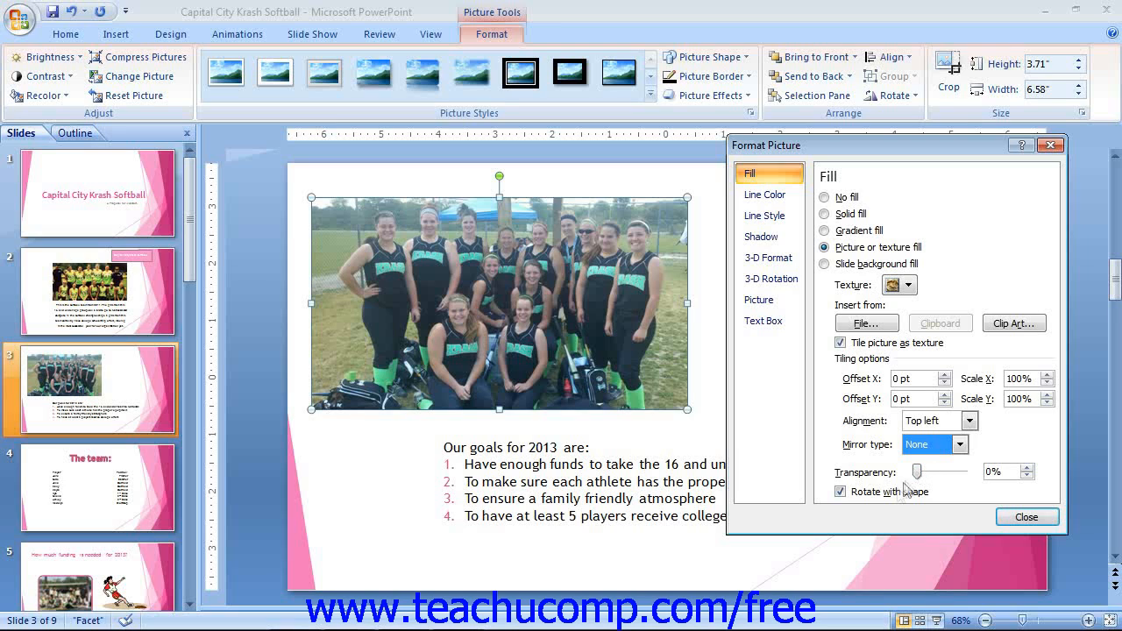
{"action": "left_click", "coordinate": [840, 493]}
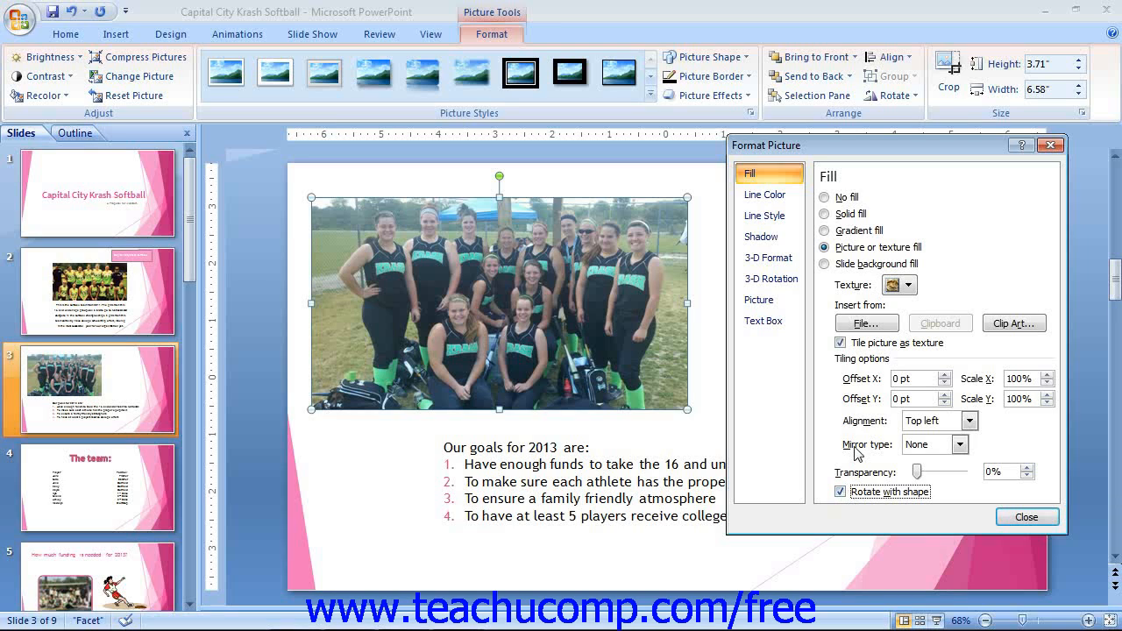
Step: Change the picture's fill to Slide background fill
{"action": "left_click", "coordinate": [825, 264]}
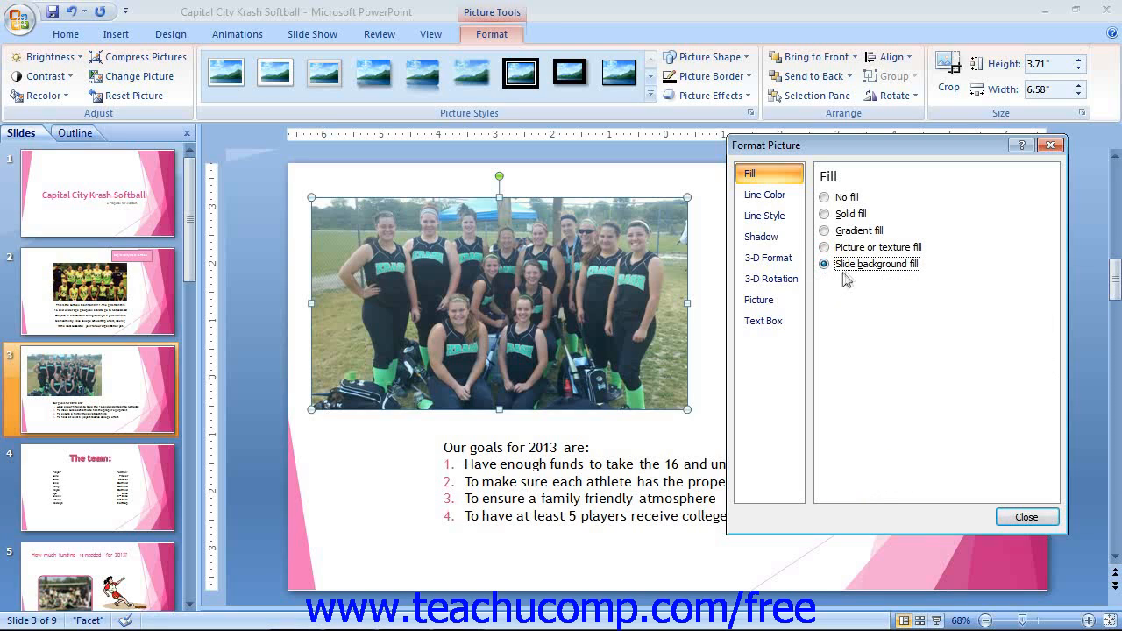
Step: Try the solid and gradient line color options for the picture's outline, and return it to No line
{"action": "left_click", "coordinate": [778, 200]}
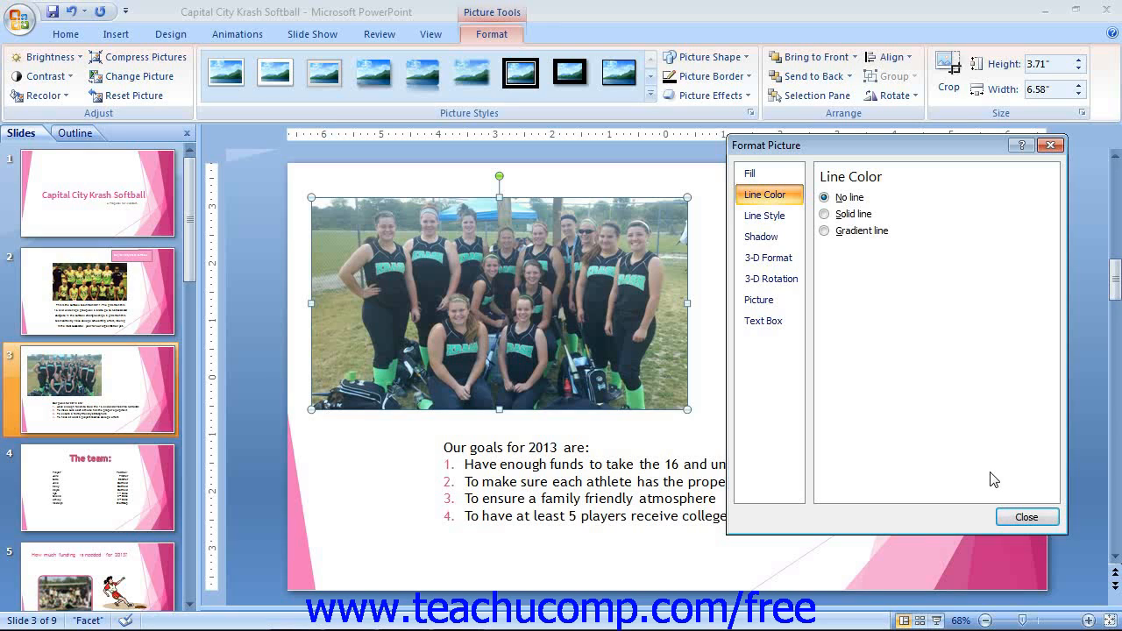
{"action": "left_click", "coordinate": [836, 215]}
{"action": "left_click", "coordinate": [831, 232]}
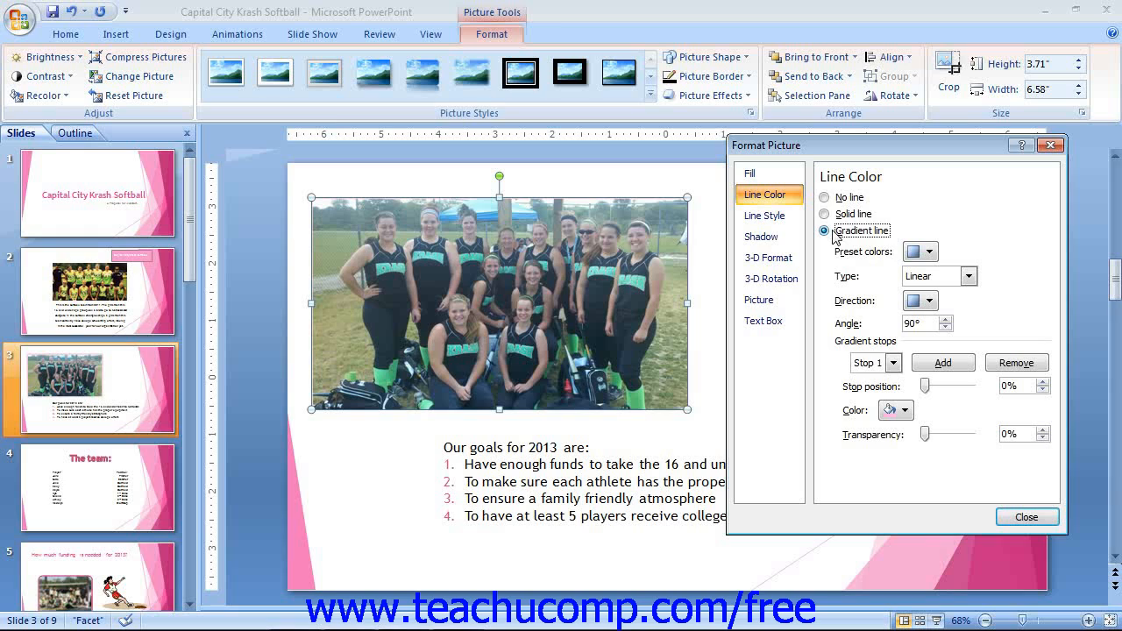
{"action": "left_click", "coordinate": [829, 198]}
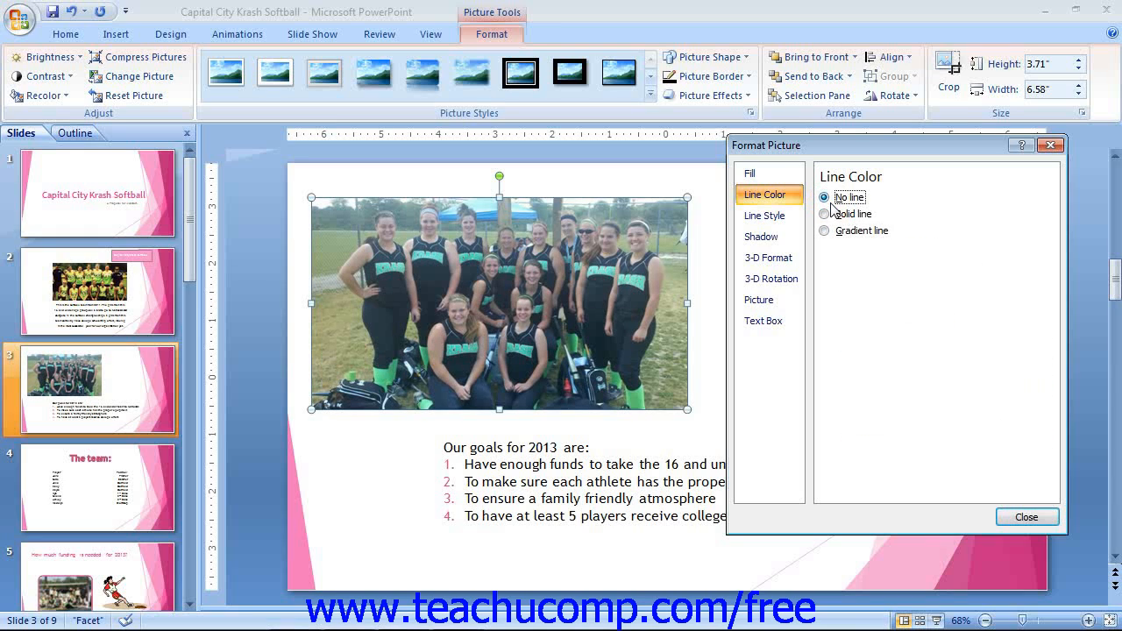
Step: Give the picture a solid line and view its standard and custom colors without choosing one
{"action": "left_click", "coordinate": [825, 214]}
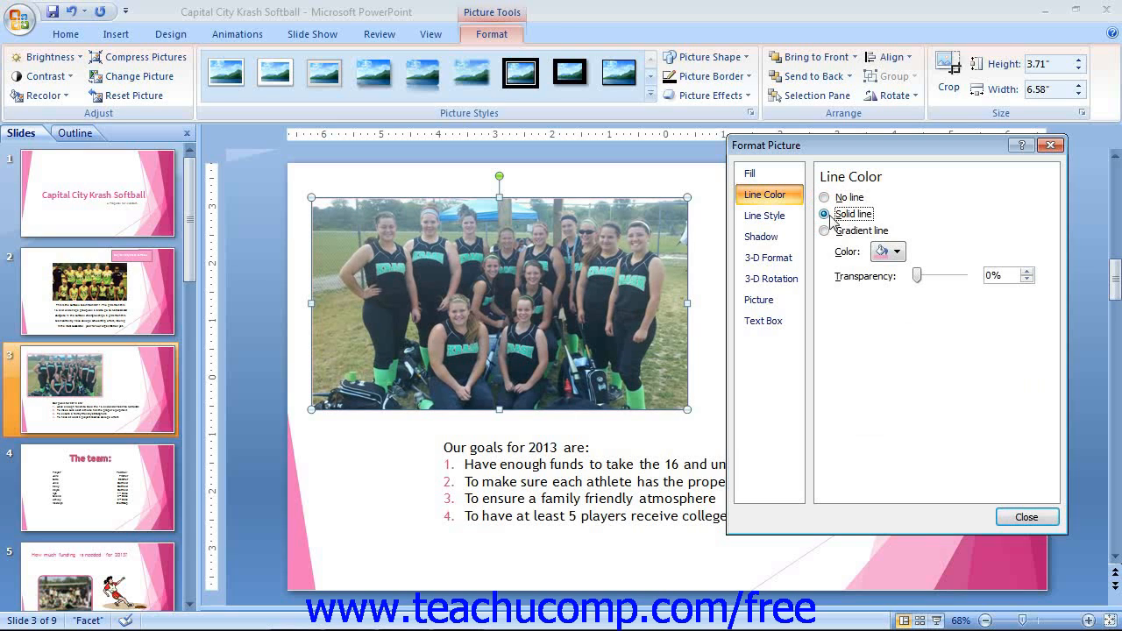
{"action": "left_click", "coordinate": [896, 254]}
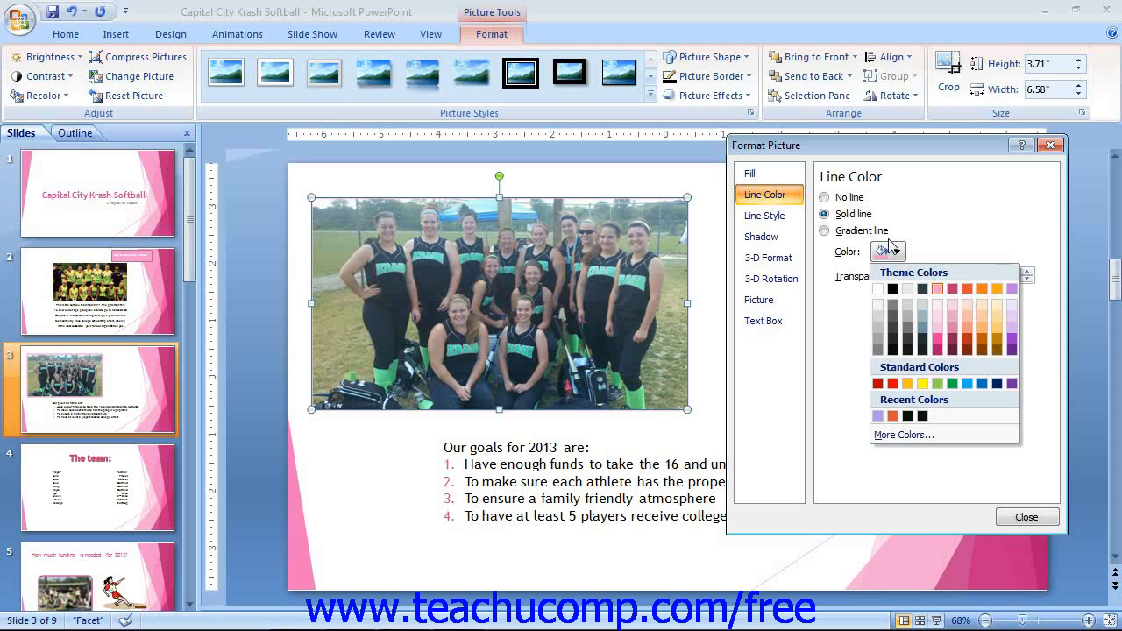
{"action": "left_click", "coordinate": [908, 435]}
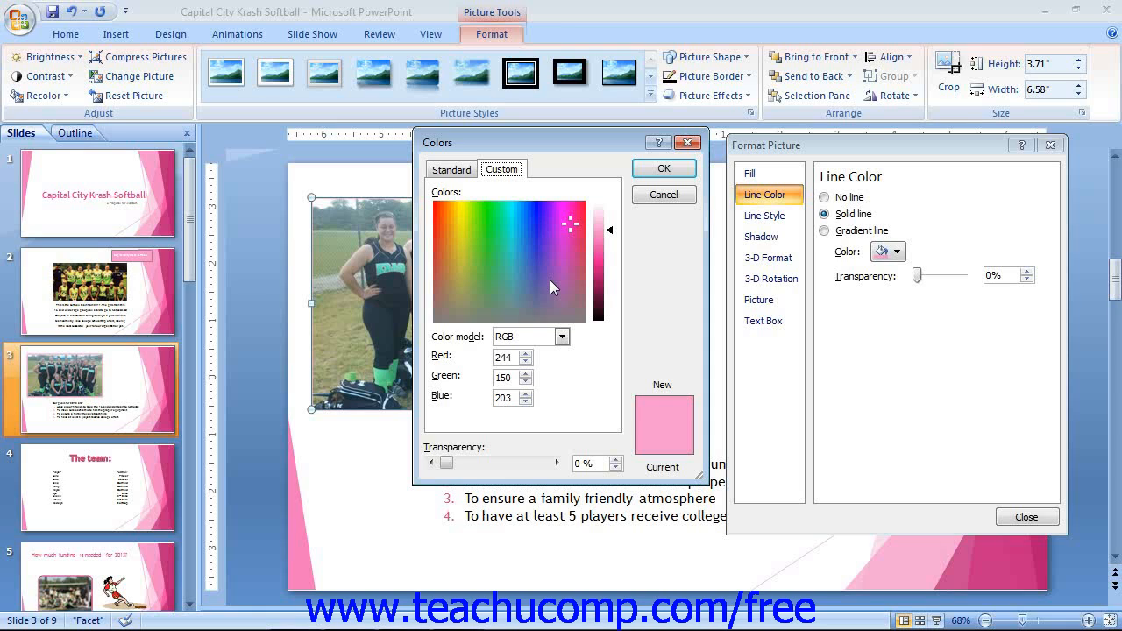
{"action": "left_click", "coordinate": [453, 170]}
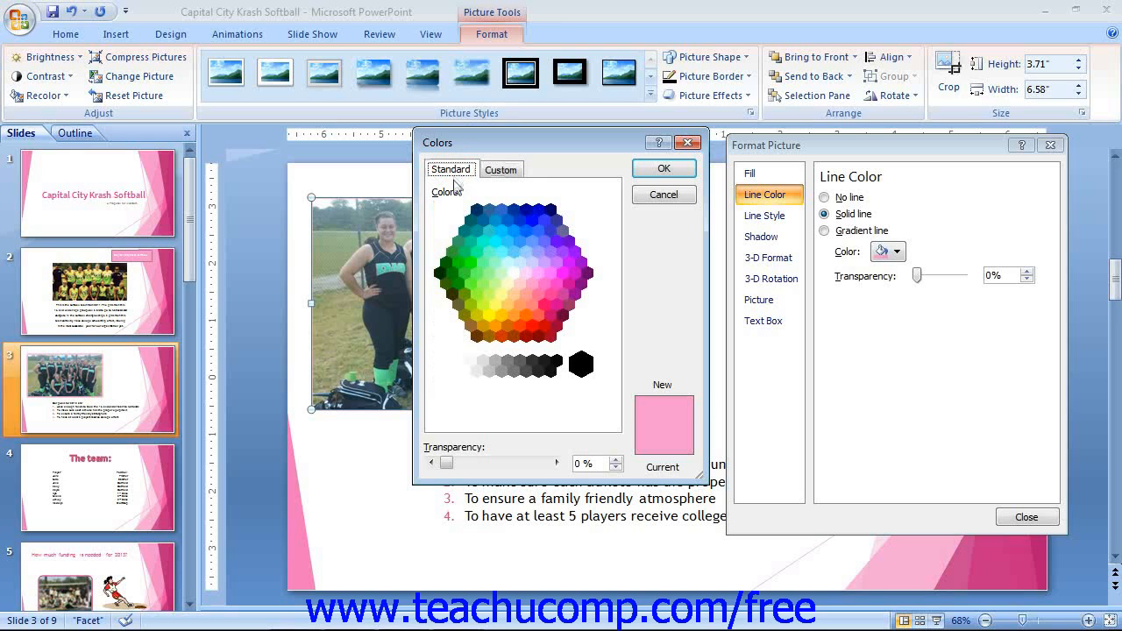
{"action": "left_click", "coordinate": [503, 172]}
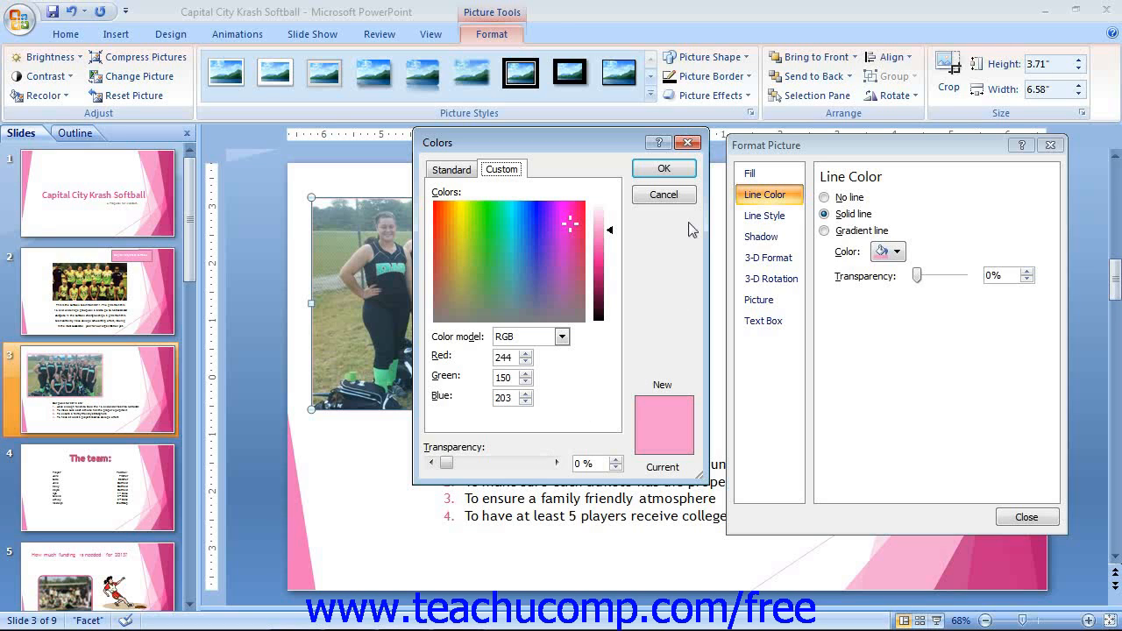
{"action": "left_click", "coordinate": [690, 199]}
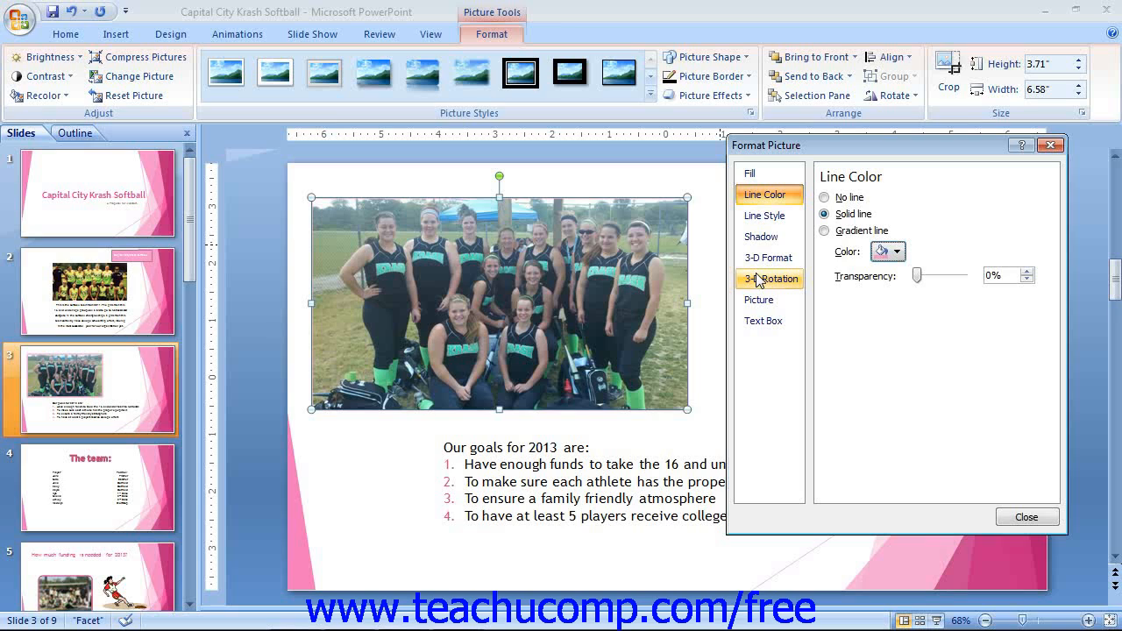
Step: Give the picture a gradient line and set the line width to 1.25 pt
{"action": "left_click", "coordinate": [825, 230]}
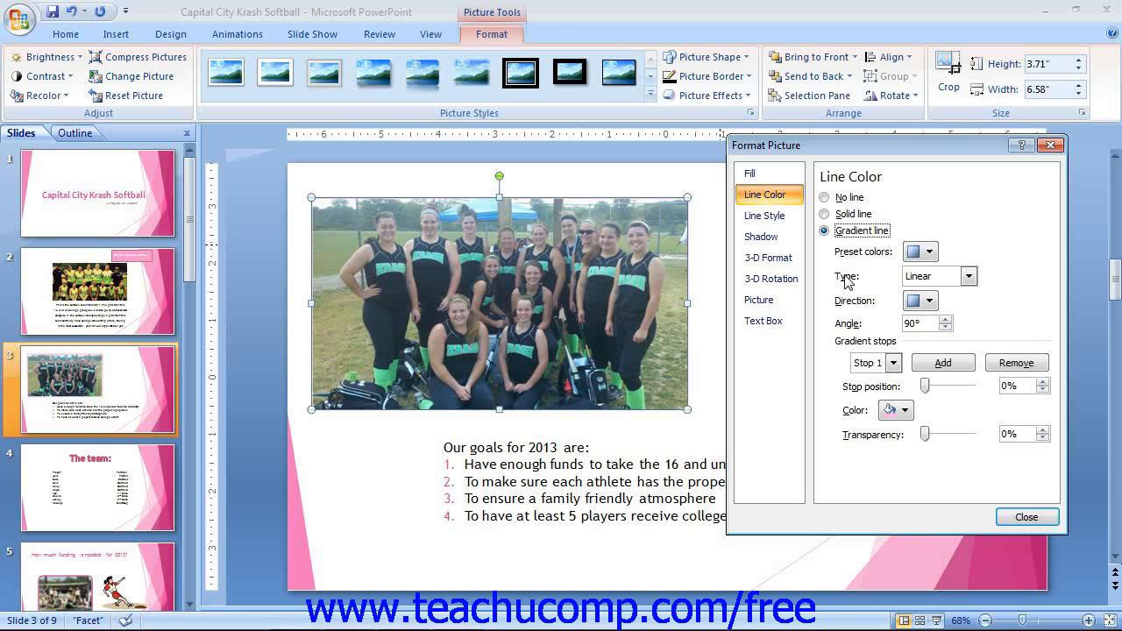
{"action": "left_click", "coordinate": [765, 218]}
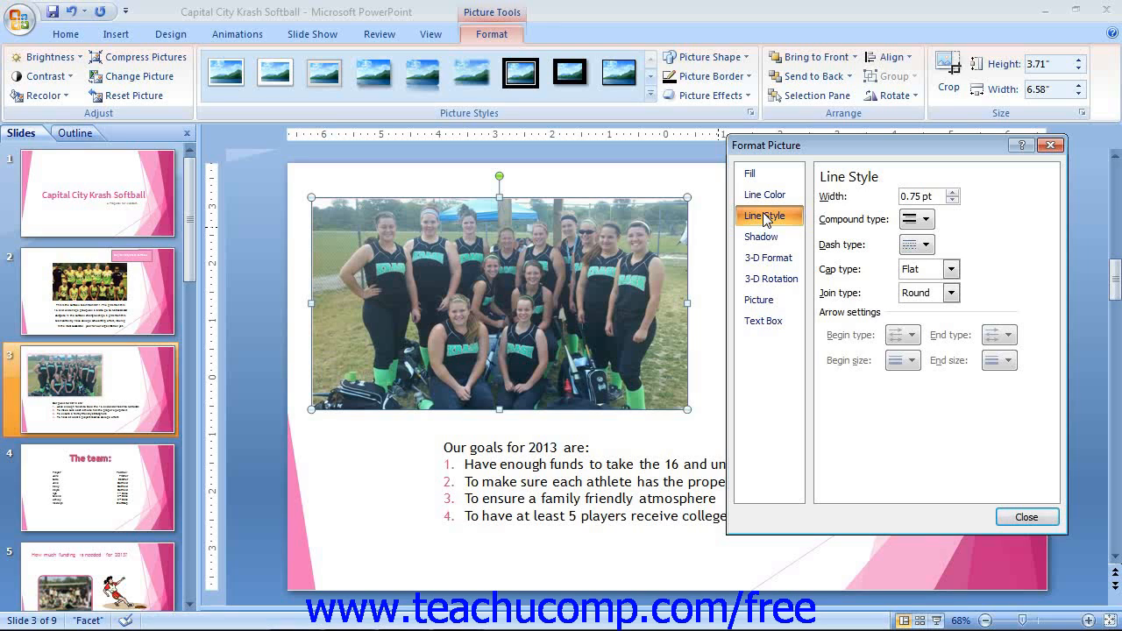
{"action": "left_click", "coordinate": [953, 192]}
{"action": "left_click", "coordinate": [952, 193]}
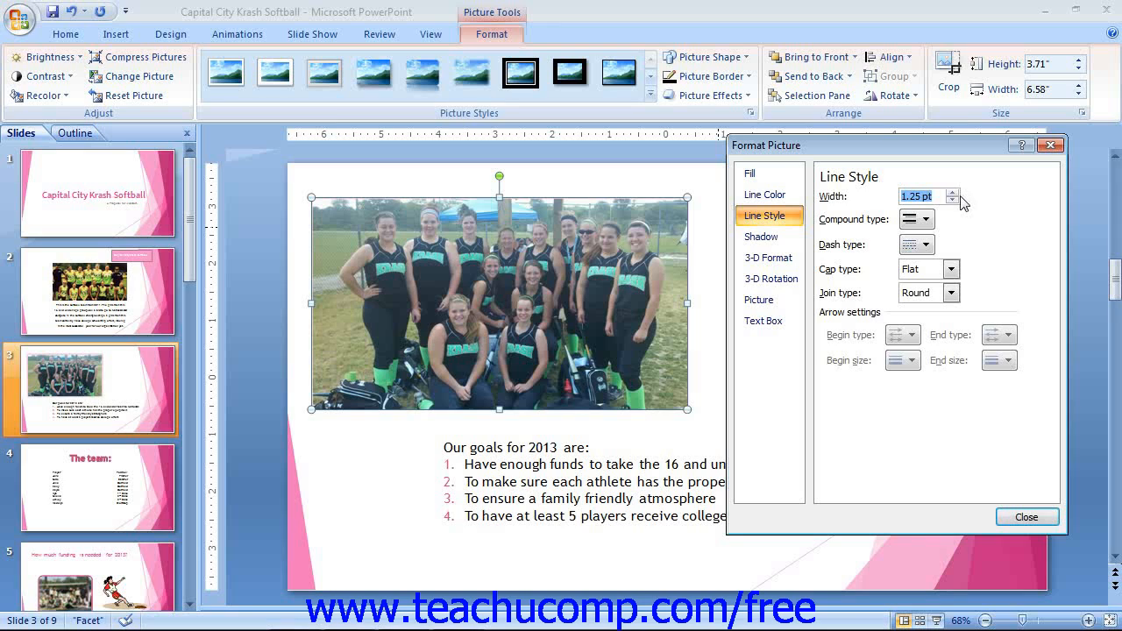
Step: Examine the compound, dash, cap and join type choices for the picture's outline without changing them
{"action": "left_click", "coordinate": [925, 219]}
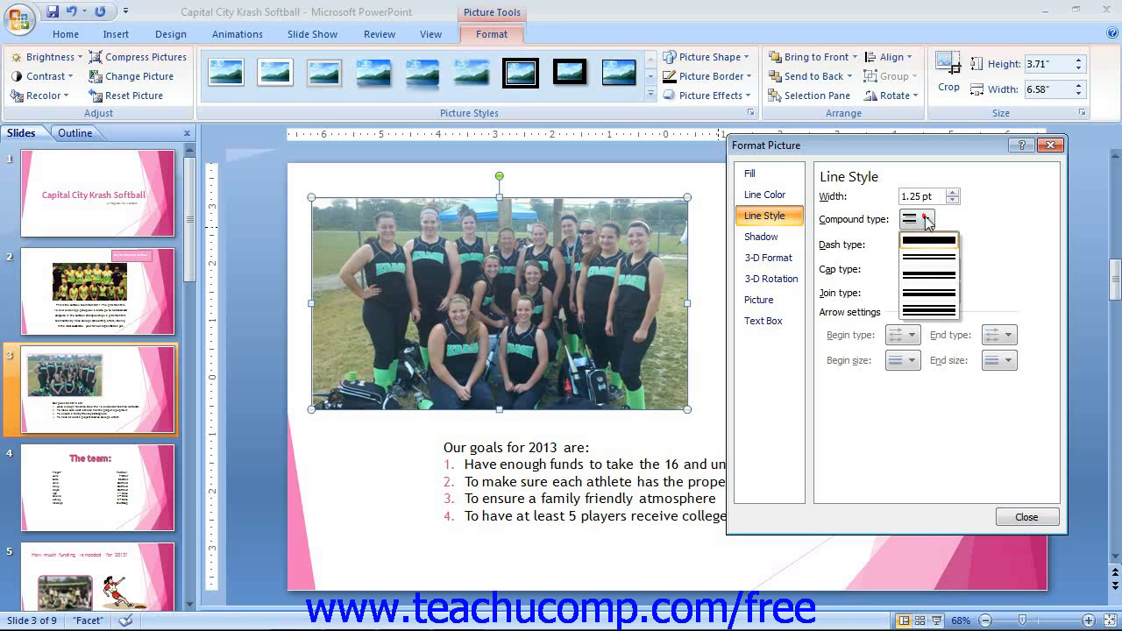
{"action": "left_click", "coordinate": [928, 222]}
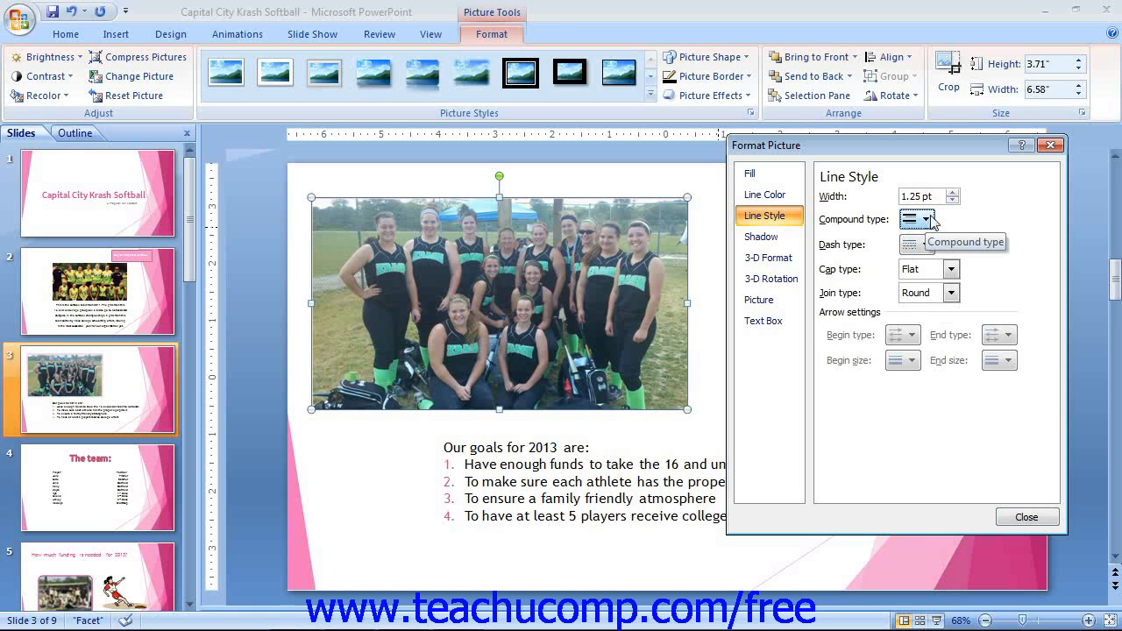
{"action": "left_click", "coordinate": [925, 245]}
{"action": "left_click", "coordinate": [928, 246]}
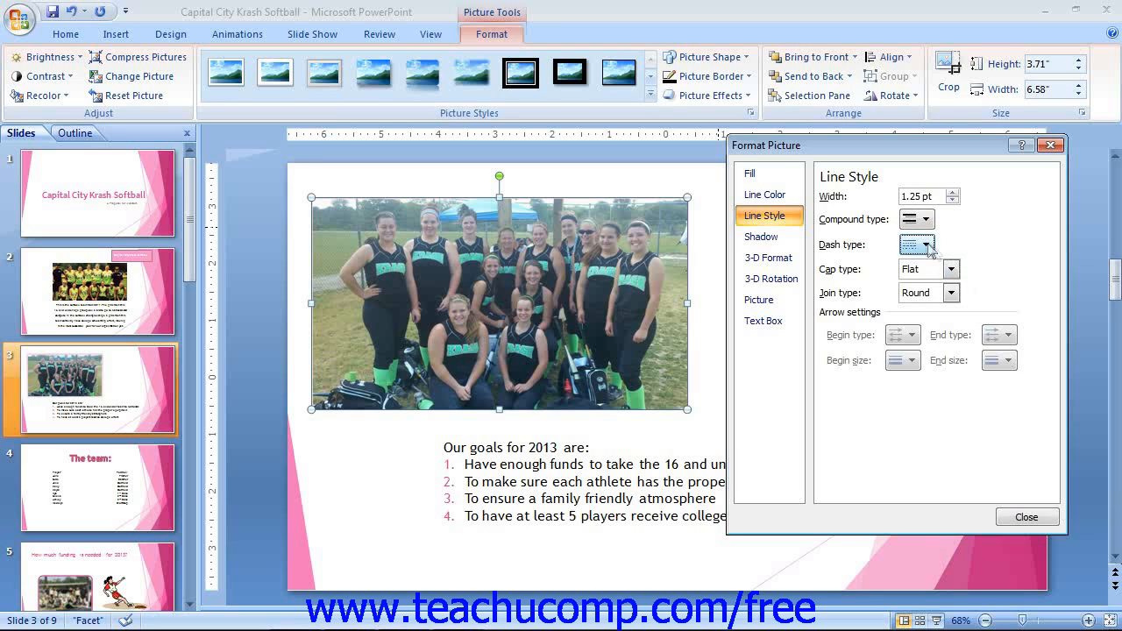
{"action": "left_click", "coordinate": [926, 247]}
{"action": "left_click", "coordinate": [927, 247]}
{"action": "left_click", "coordinate": [953, 273]}
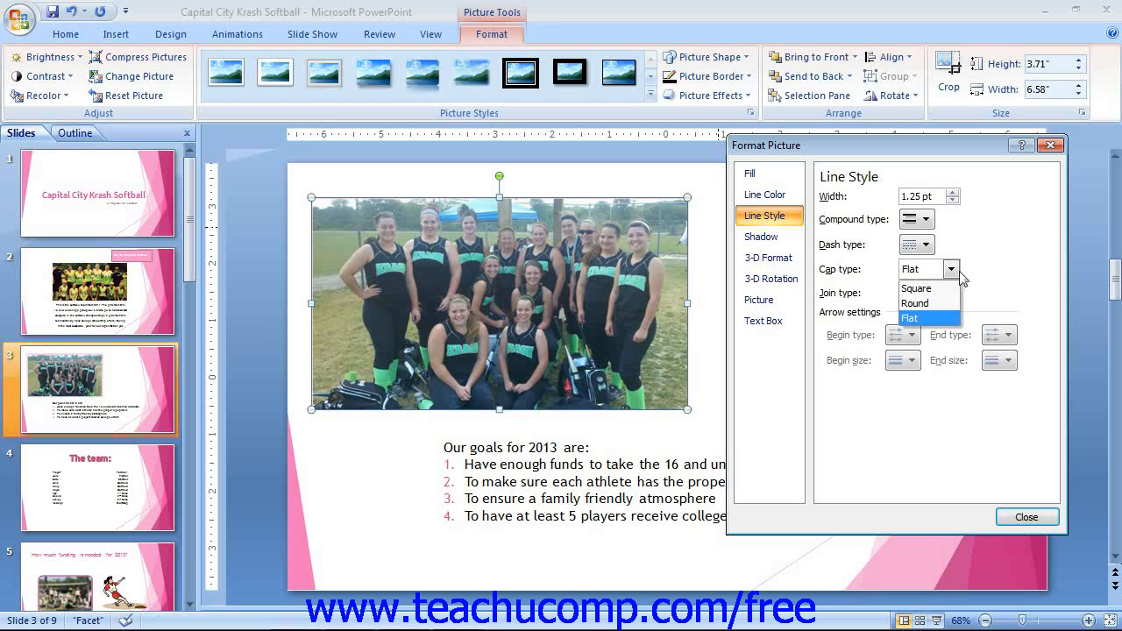
{"action": "left_click", "coordinate": [951, 270]}
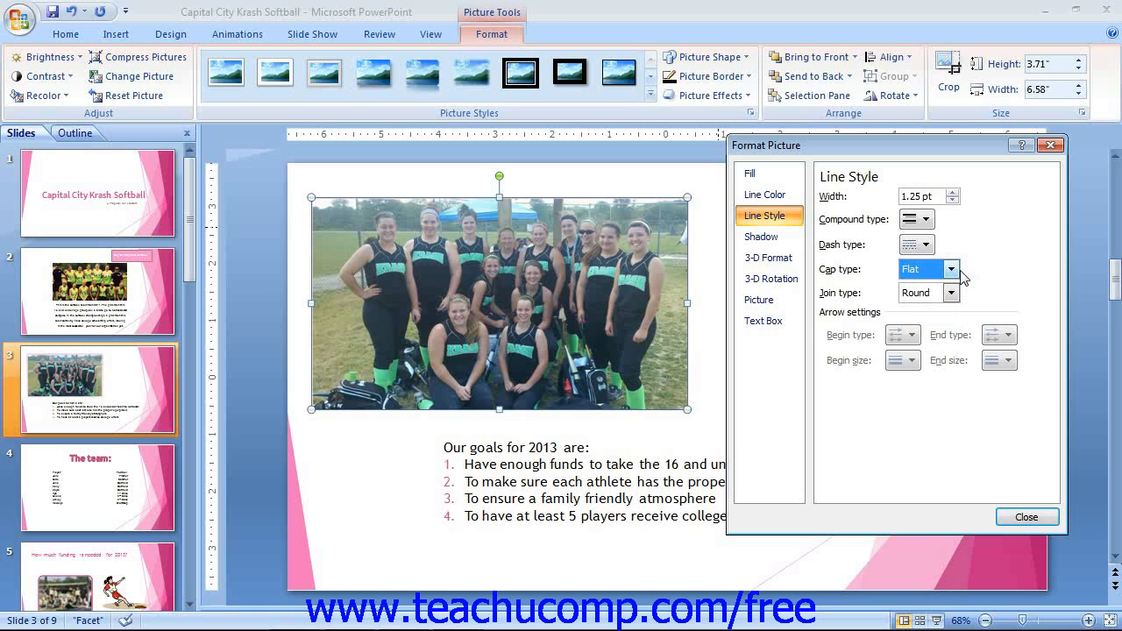
{"action": "left_click", "coordinate": [949, 293]}
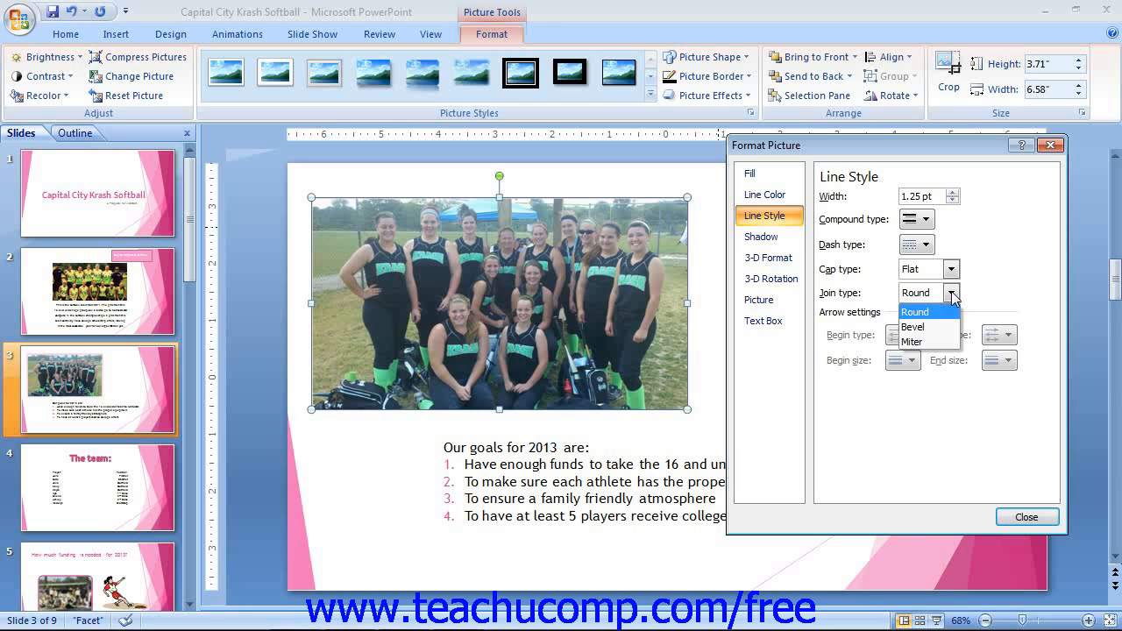
{"action": "left_click", "coordinate": [951, 294]}
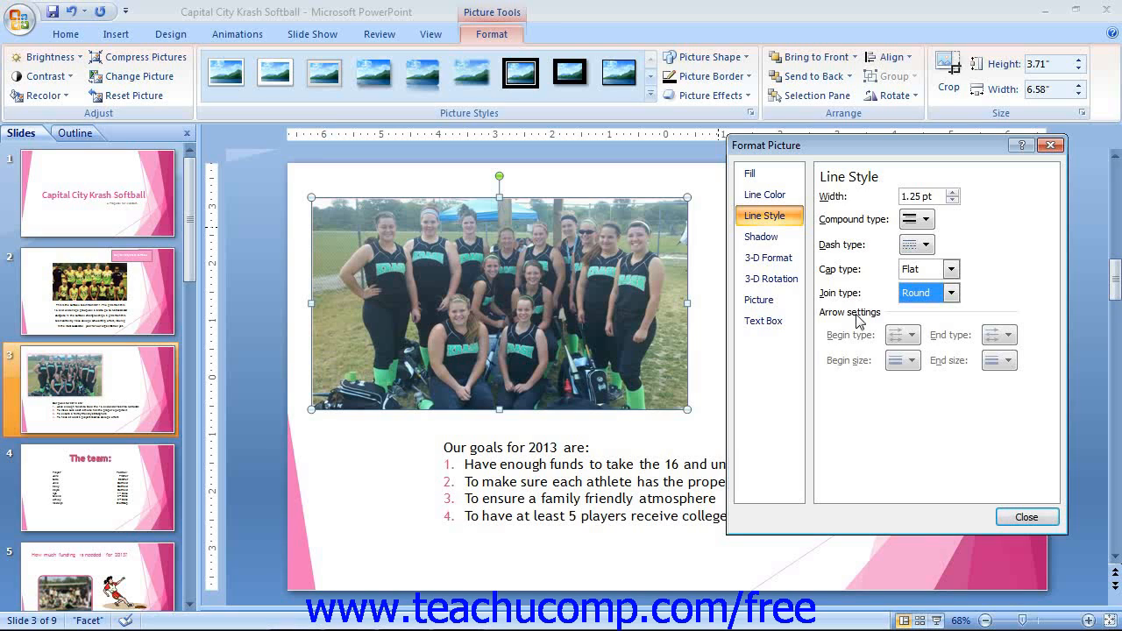
Step: Apply the first preset in the second row of outer shadows to the picture and set the shadow color to black
{"action": "left_click", "coordinate": [763, 238]}
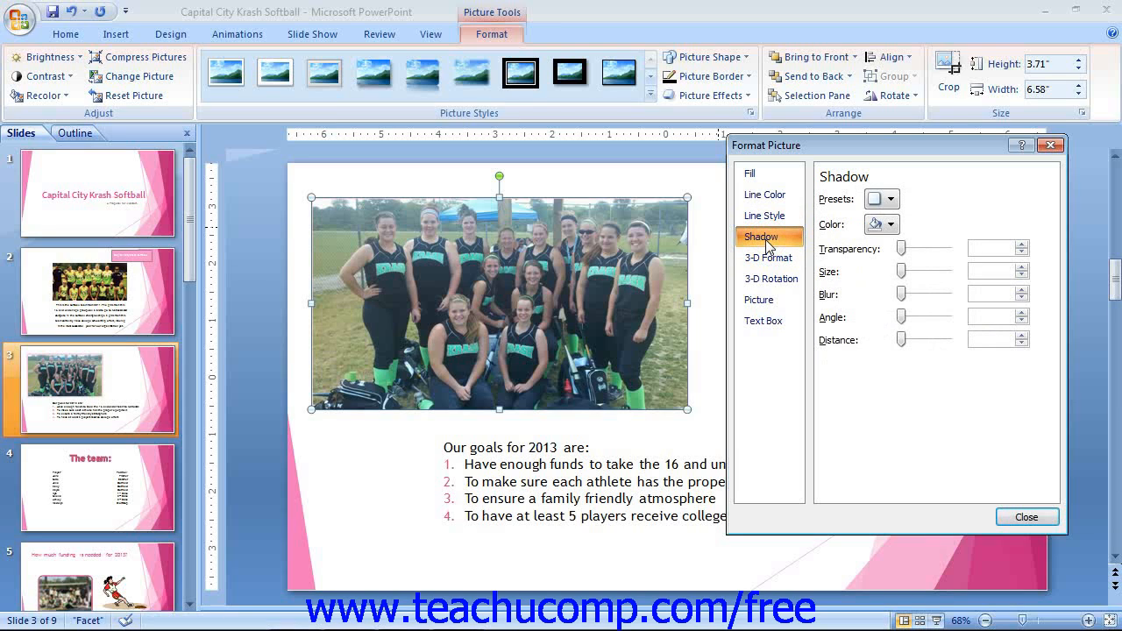
{"action": "left_click", "coordinate": [891, 200]}
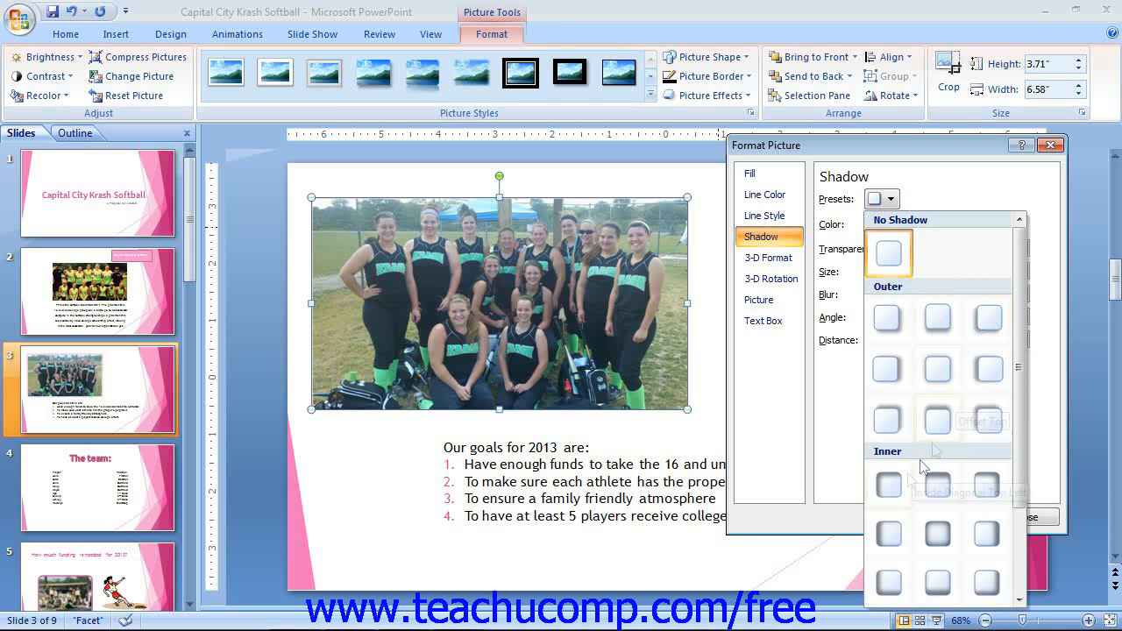
{"action": "left_click", "coordinate": [885, 369]}
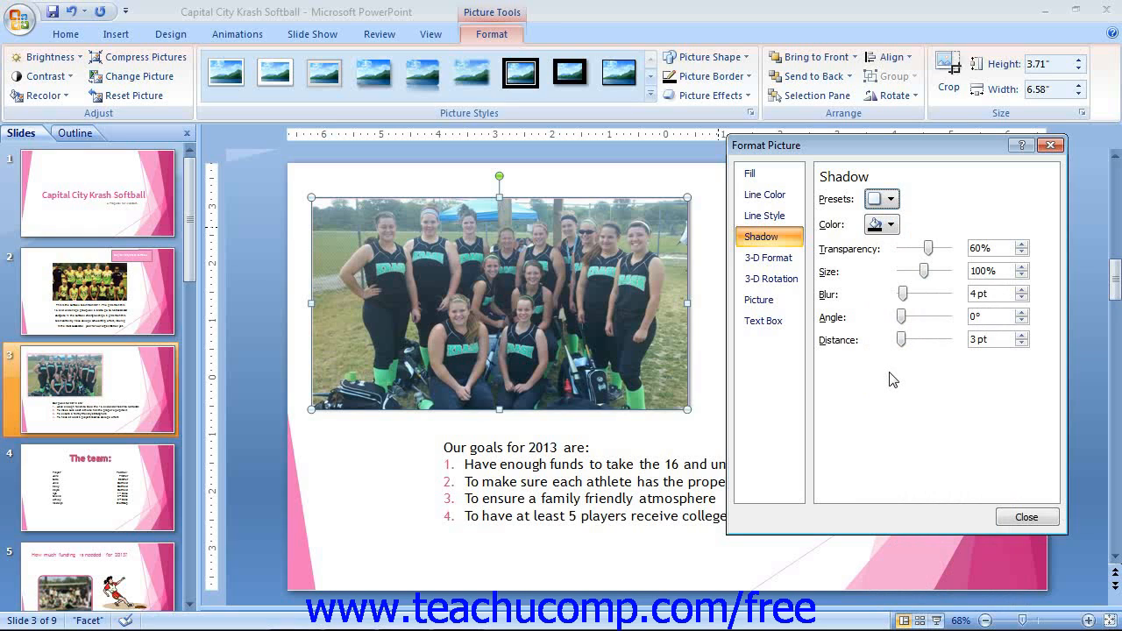
{"action": "left_click", "coordinate": [881, 224]}
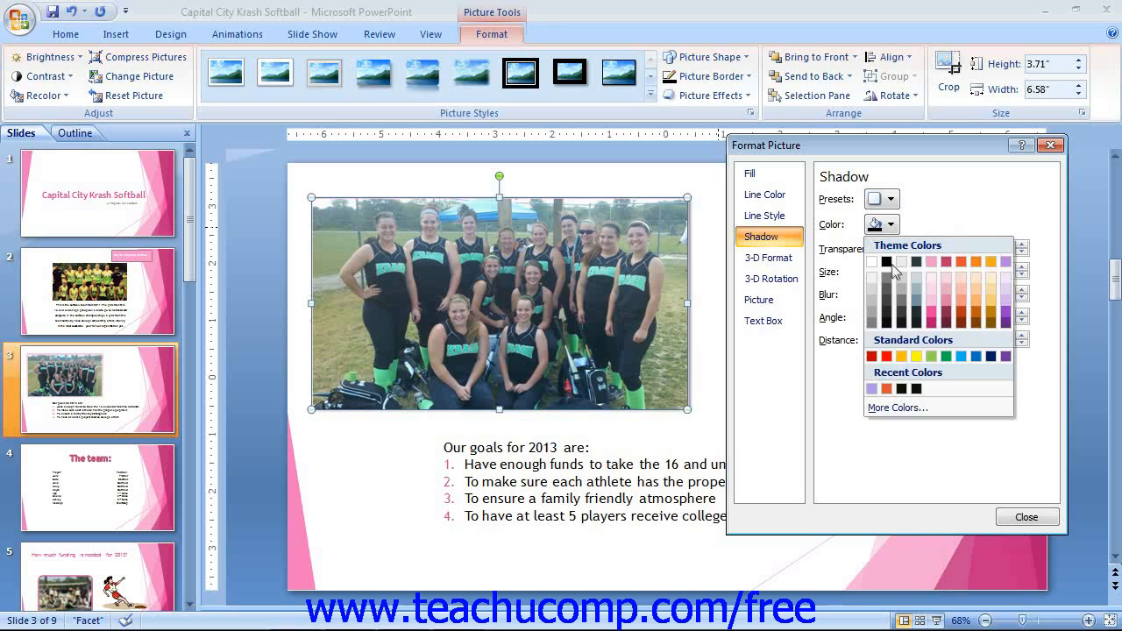
{"action": "left_click", "coordinate": [888, 262]}
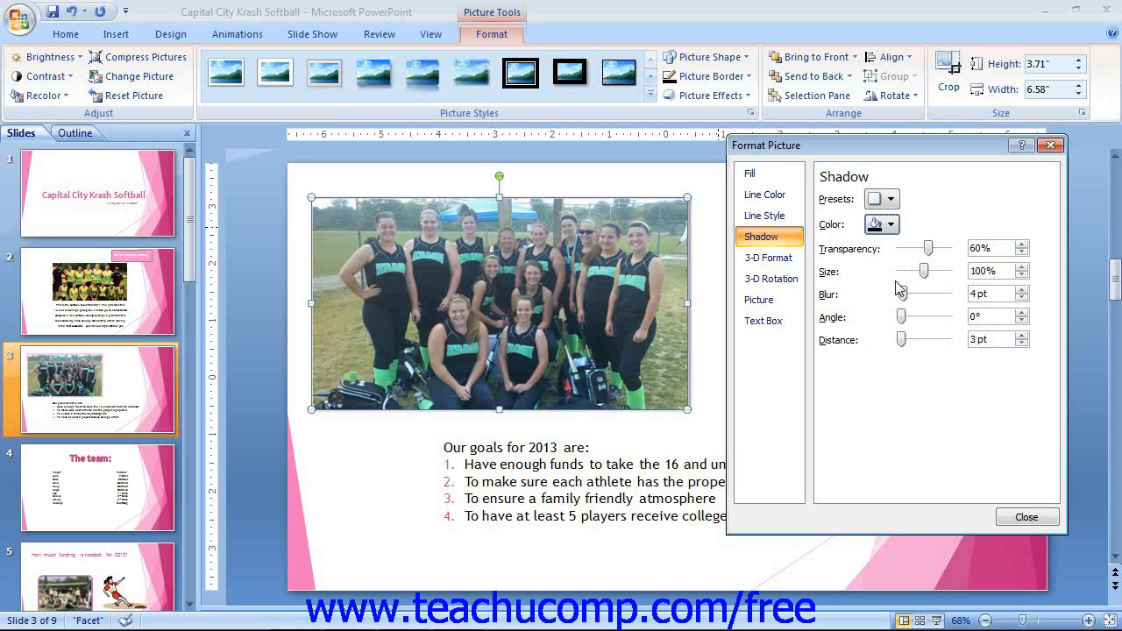
Step: Set the picture shadow's transparency to 0%, size to 123%, blur to 21 pt, angle to 113° and distance to 0 pt
{"action": "left_click_drag", "start_coordinate": [928, 248], "coordinate": [887, 263]}
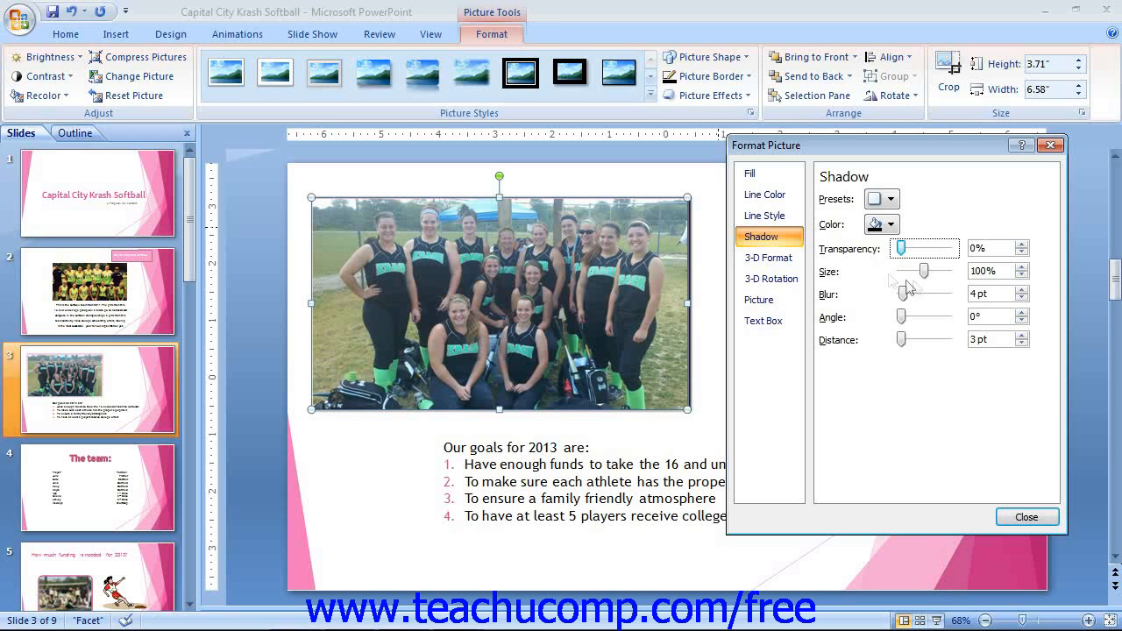
{"action": "mouse_move", "coordinate": [923, 271]}
{"action": "left_mouse_down"}
{"action": "mouse_move", "coordinate": [944, 284]}
{"action": "mouse_move", "coordinate": [901, 283]}
{"action": "mouse_move", "coordinate": [931, 282]}
{"action": "left_mouse_up"}
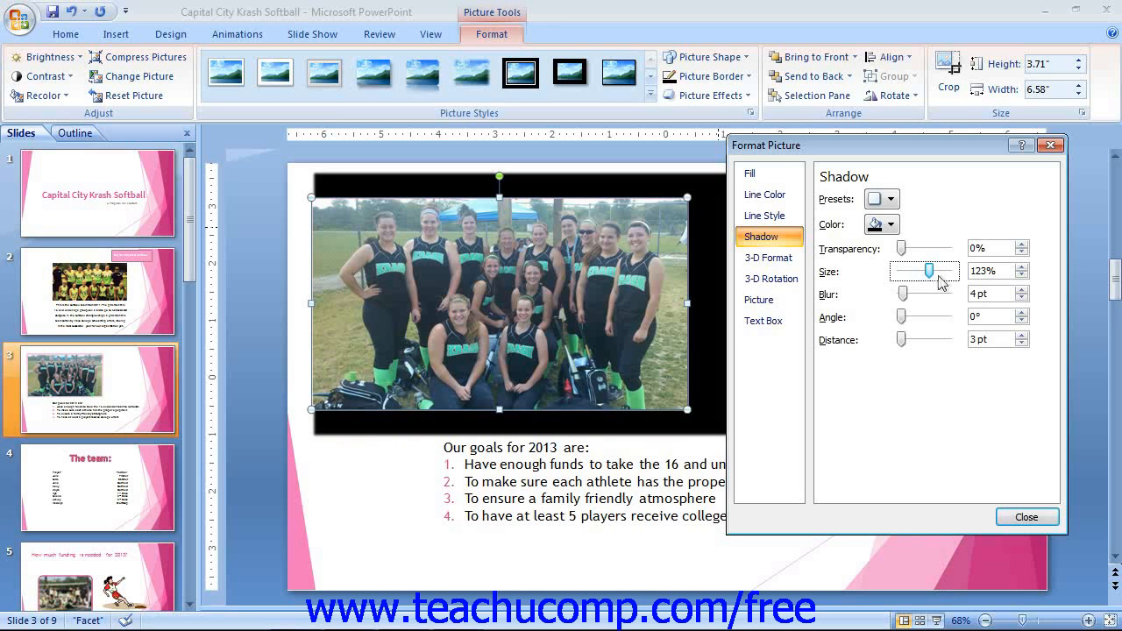
{"action": "left_click", "coordinate": [902, 293]}
{"action": "left_click_drag", "start_coordinate": [912, 298], "coordinate": [914, 311]}
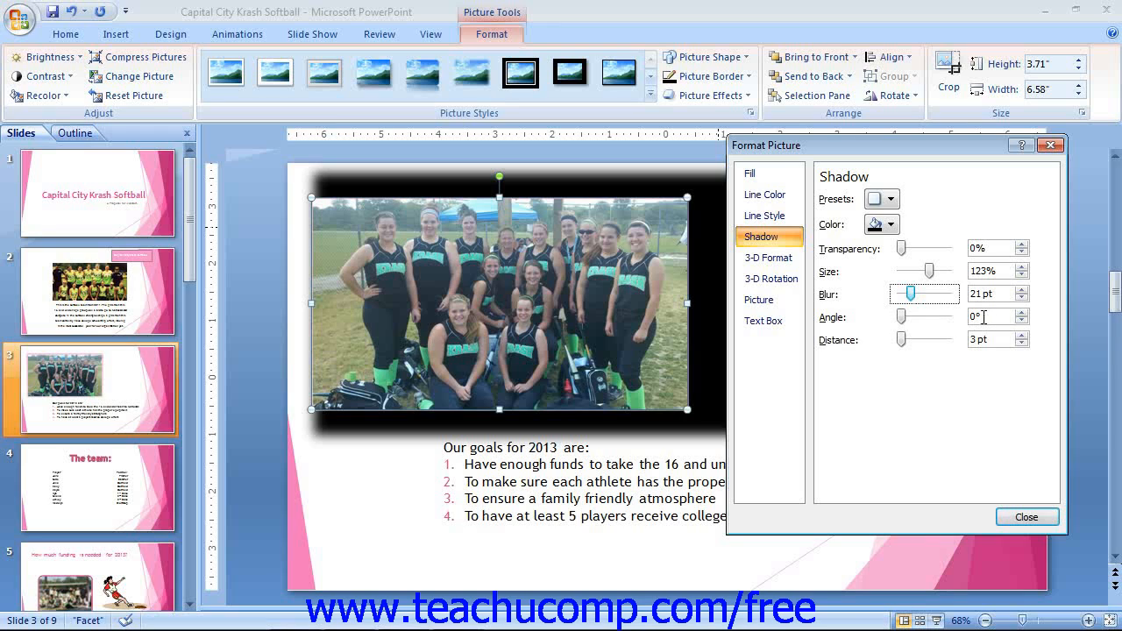
{"action": "left_click_drag", "start_coordinate": [901, 317], "coordinate": [915, 317]}
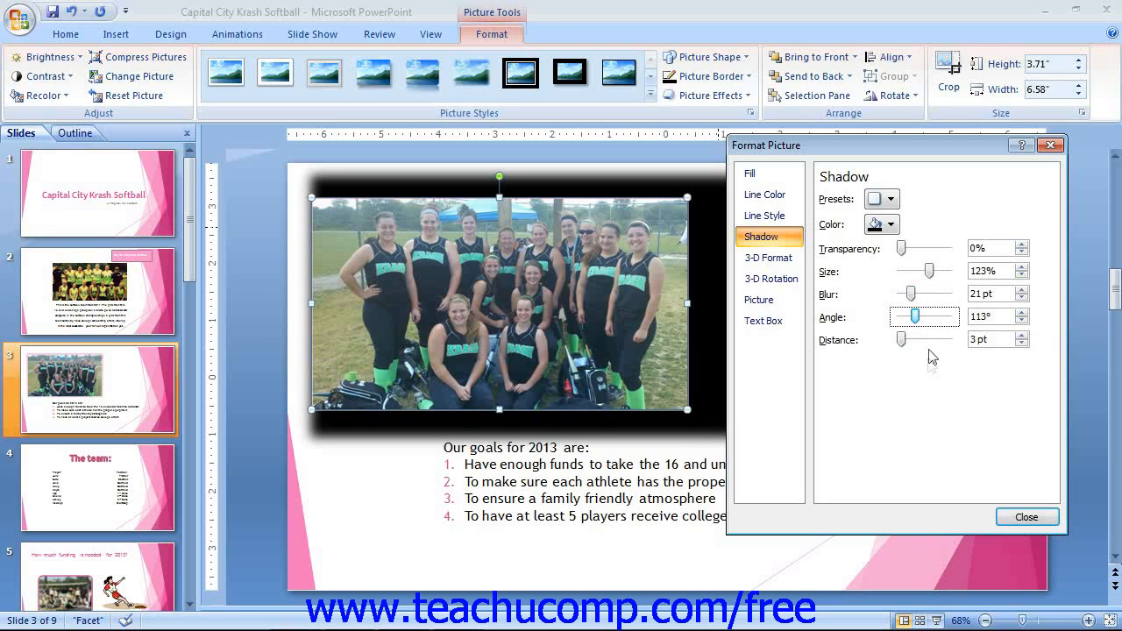
{"action": "mouse_move", "coordinate": [898, 340]}
{"action": "left_mouse_down"}
{"action": "mouse_move", "coordinate": [942, 351]}
{"action": "mouse_move", "coordinate": [891, 355]}
{"action": "left_mouse_up"}
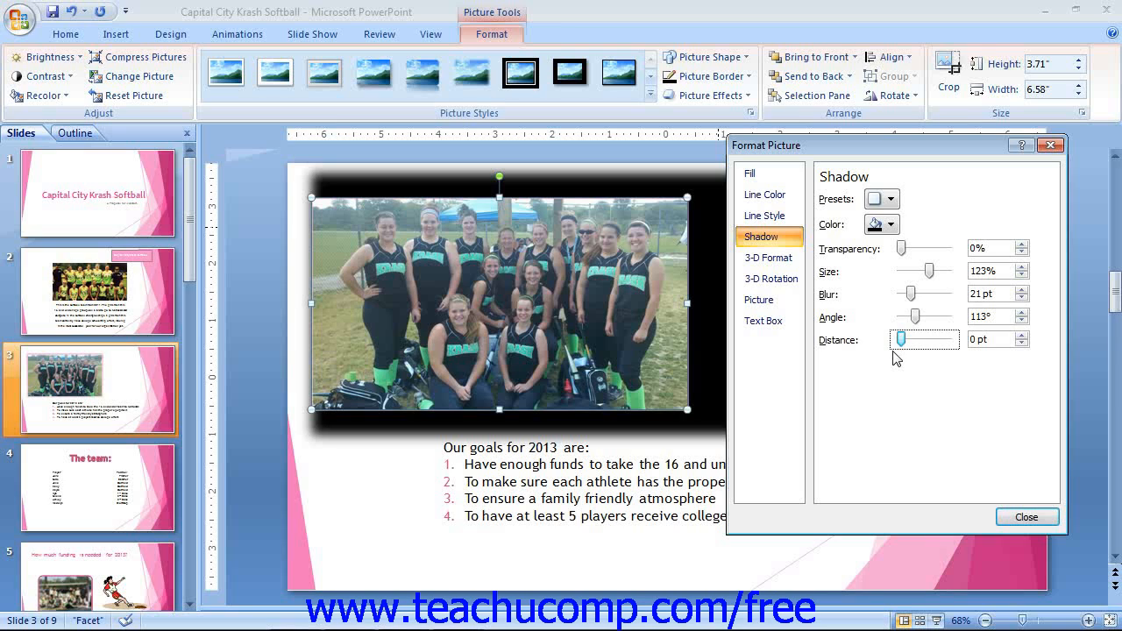
Step: Examine the picture's 3-D Format choices for bevels, depth and contour colors, surface material and lighting without selecting any
{"action": "left_click", "coordinate": [767, 257]}
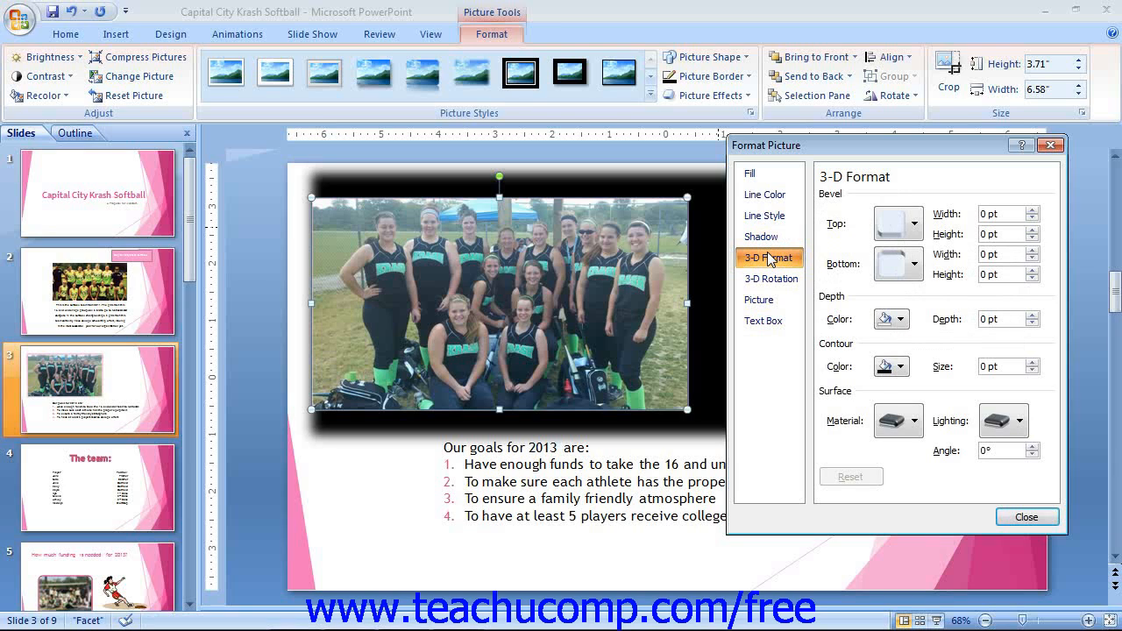
{"action": "left_click", "coordinate": [918, 222]}
{"action": "left_click", "coordinate": [918, 223]}
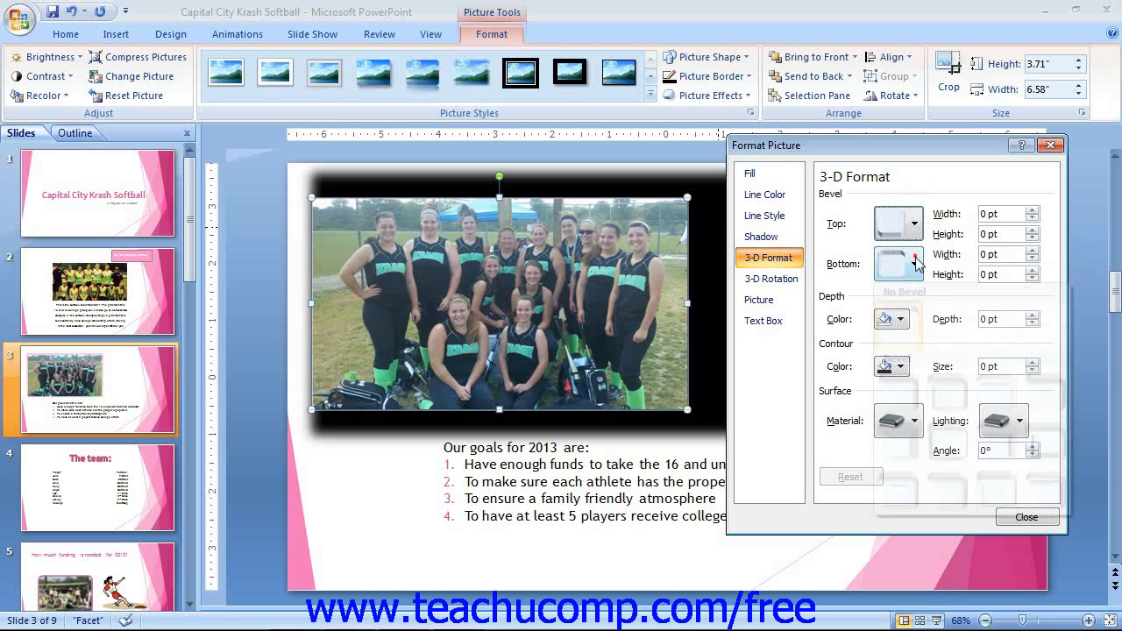
{"action": "left_click", "coordinate": [916, 262]}
{"action": "left_click", "coordinate": [916, 263]}
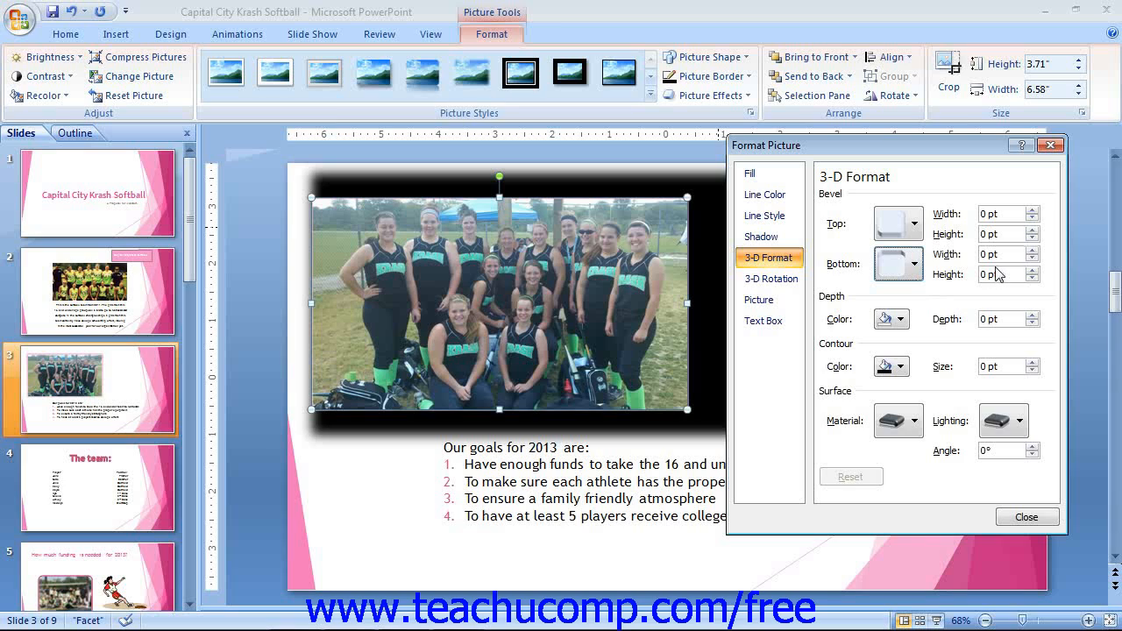
{"action": "left_click", "coordinate": [897, 321]}
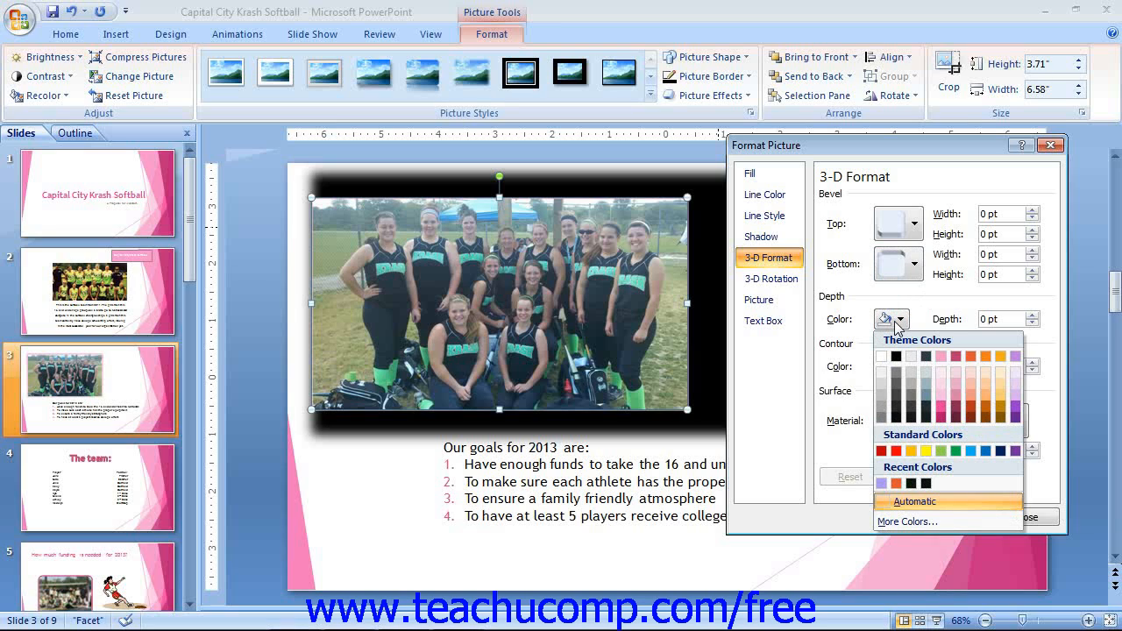
{"action": "left_click", "coordinate": [897, 322]}
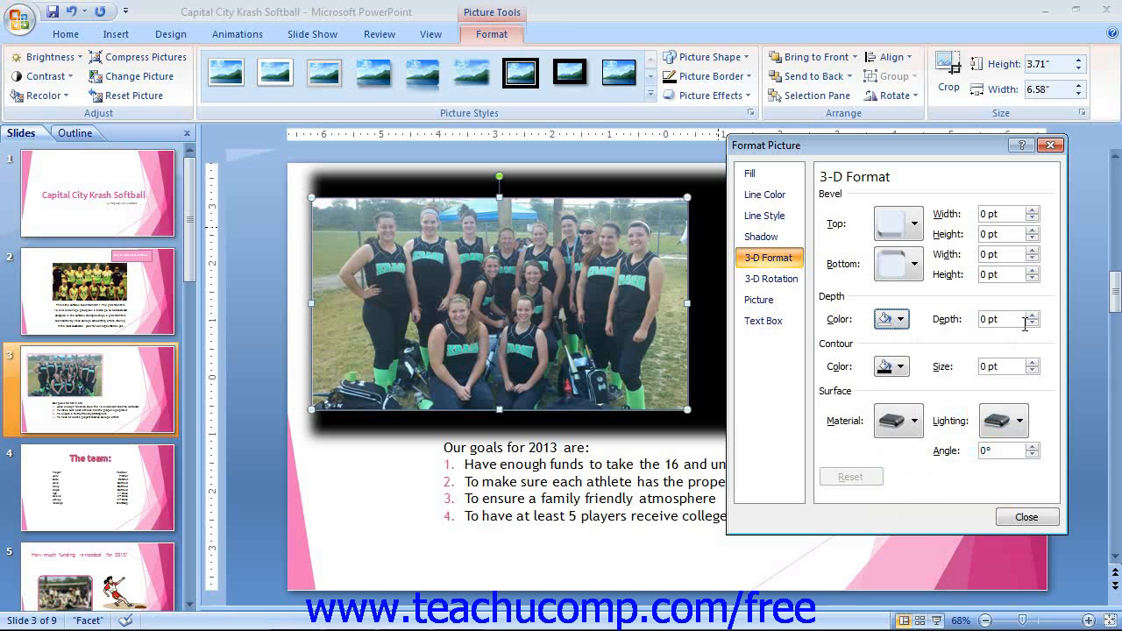
{"action": "left_click", "coordinate": [892, 368]}
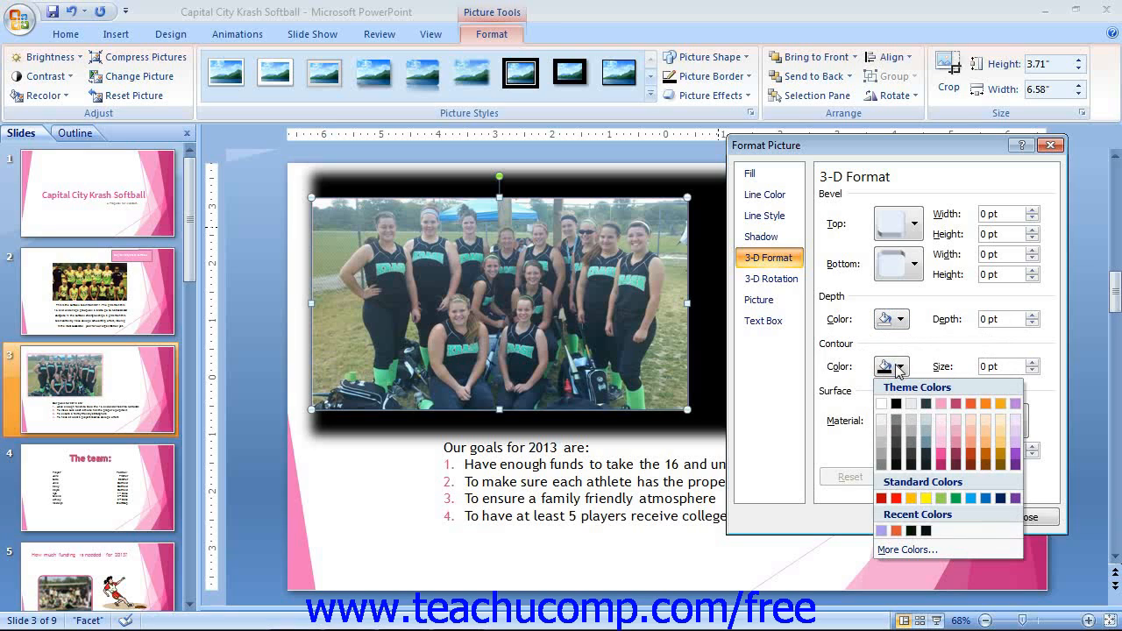
{"action": "left_click", "coordinate": [898, 368]}
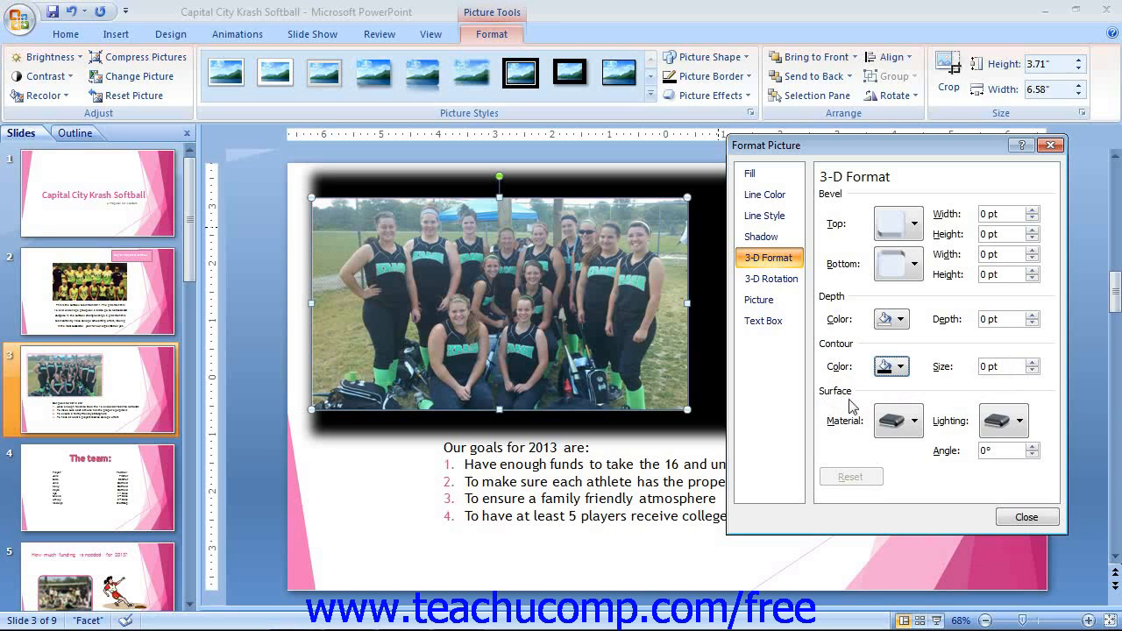
{"action": "left_click", "coordinate": [915, 423]}
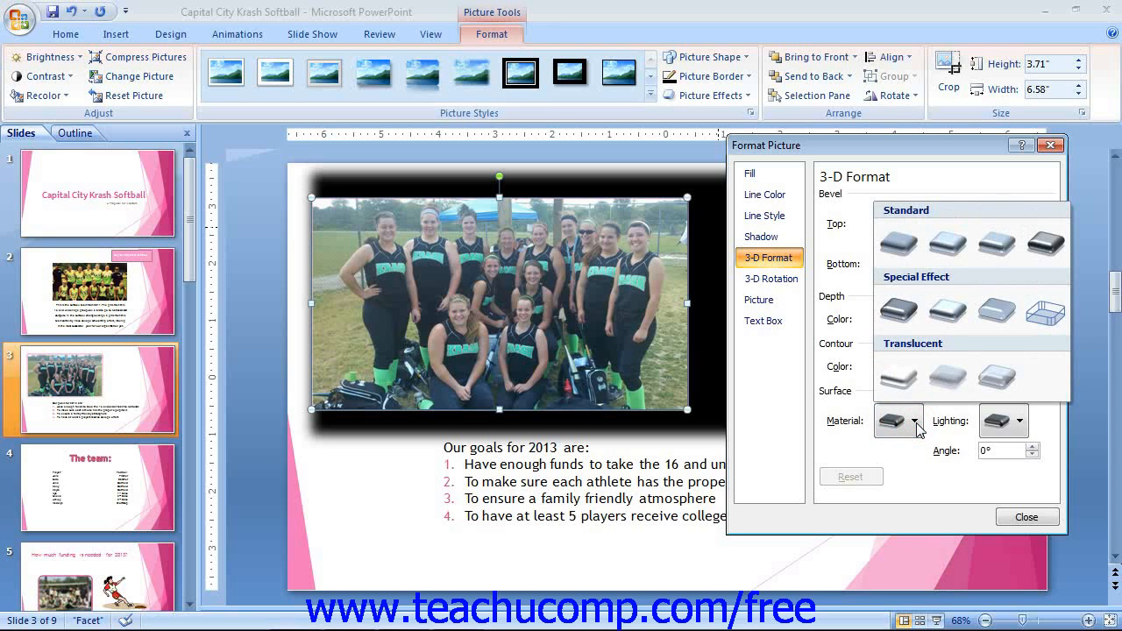
{"action": "left_click", "coordinate": [915, 425]}
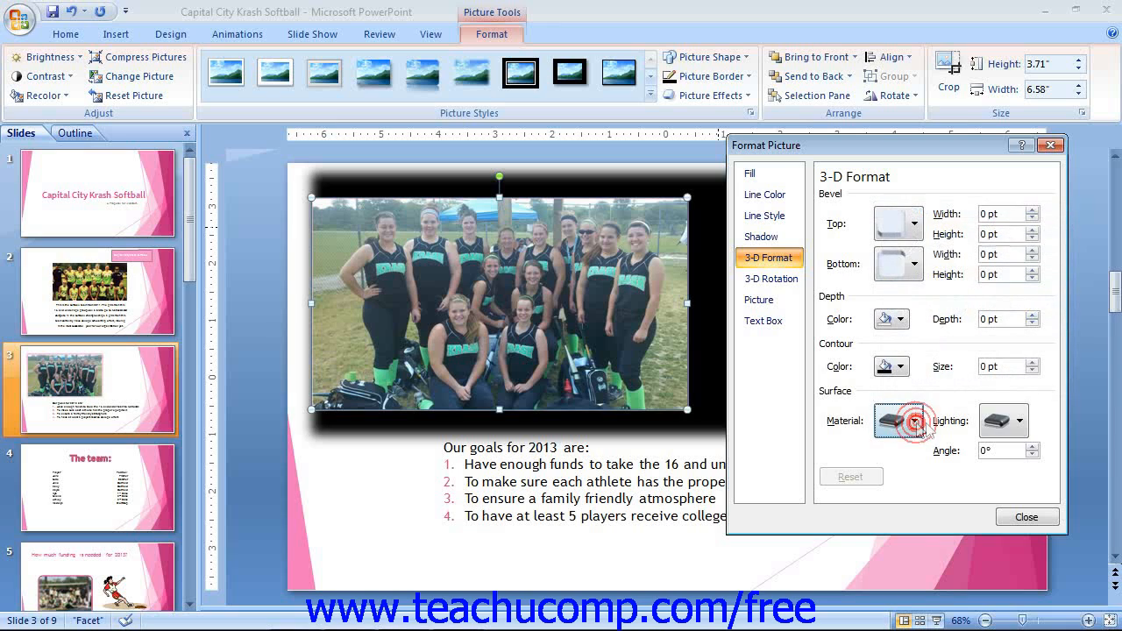
{"action": "left_click", "coordinate": [1019, 423]}
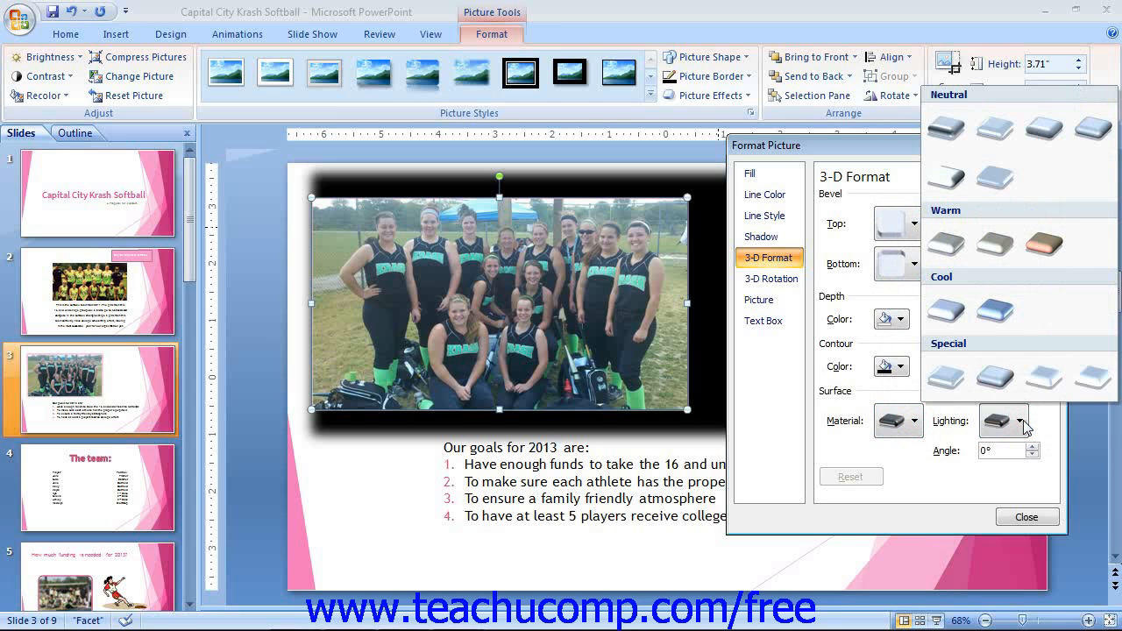
{"action": "left_click", "coordinate": [1022, 424]}
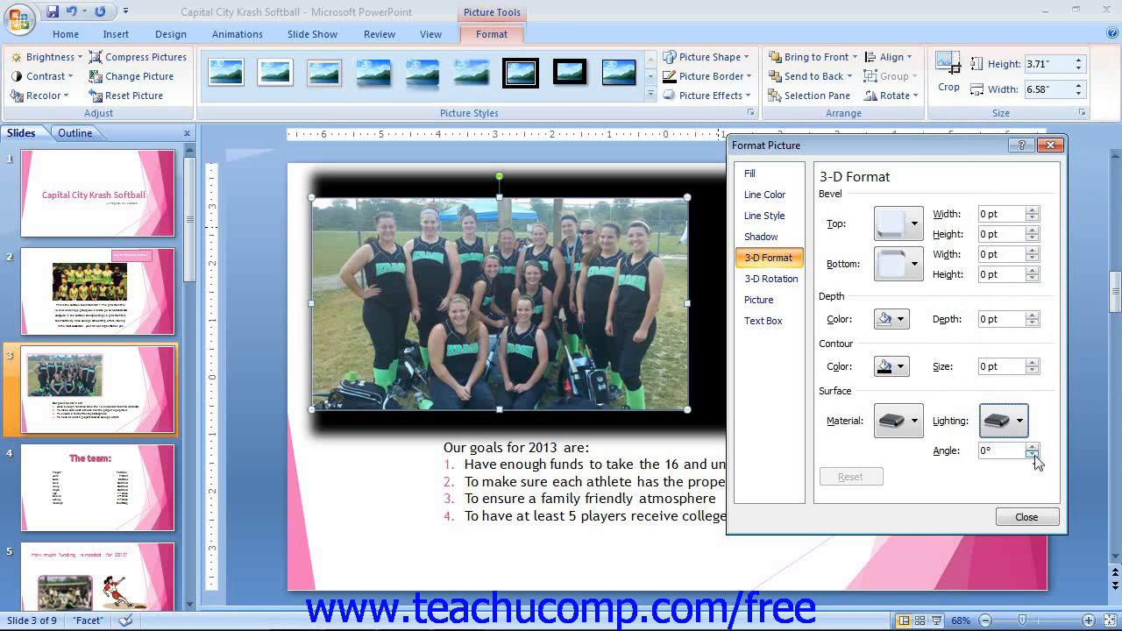
Step: Browse the parallel and perspective 3-D rotation presets and leave the picture at No Rotation
{"action": "left_click", "coordinate": [785, 282]}
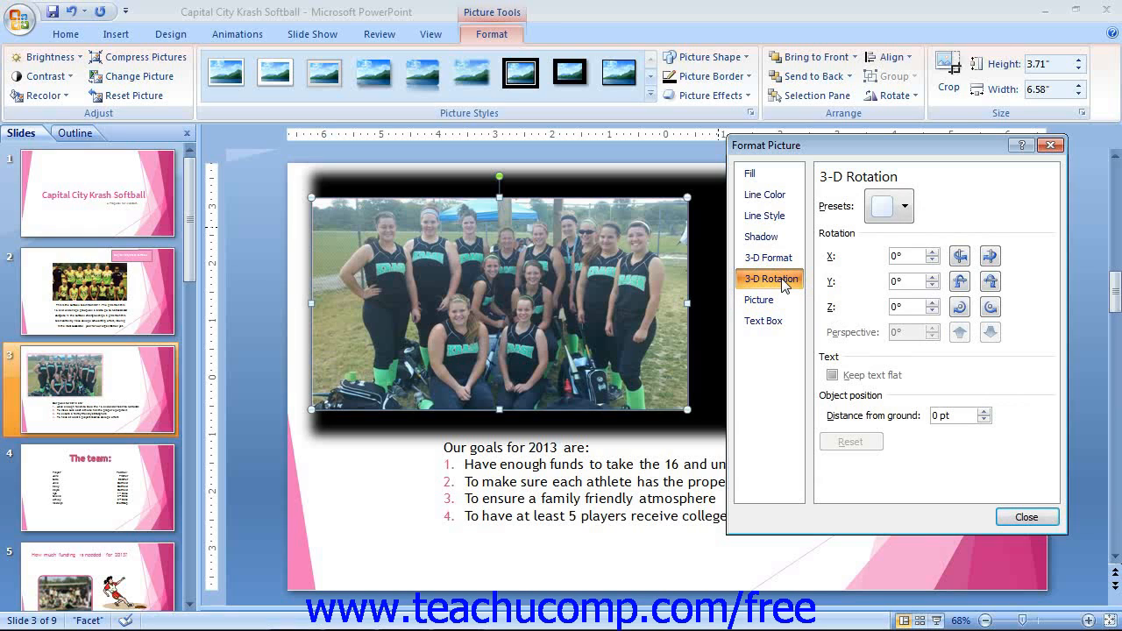
{"action": "left_click", "coordinate": [896, 206]}
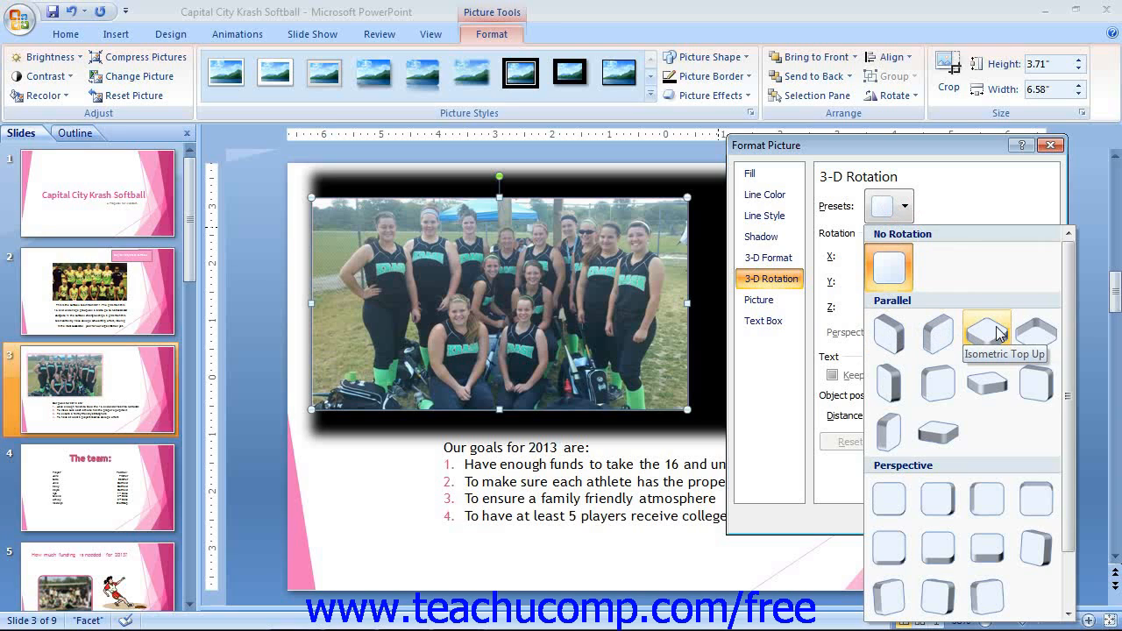
{"action": "left_click", "coordinate": [905, 210]}
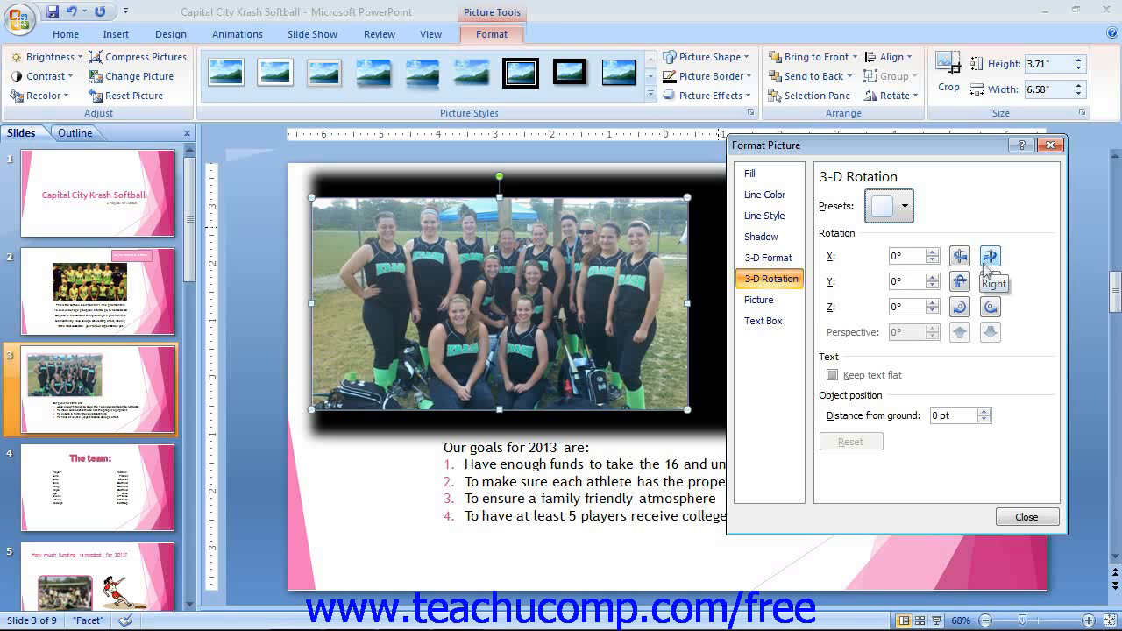
{"action": "left_click", "coordinate": [887, 207]}
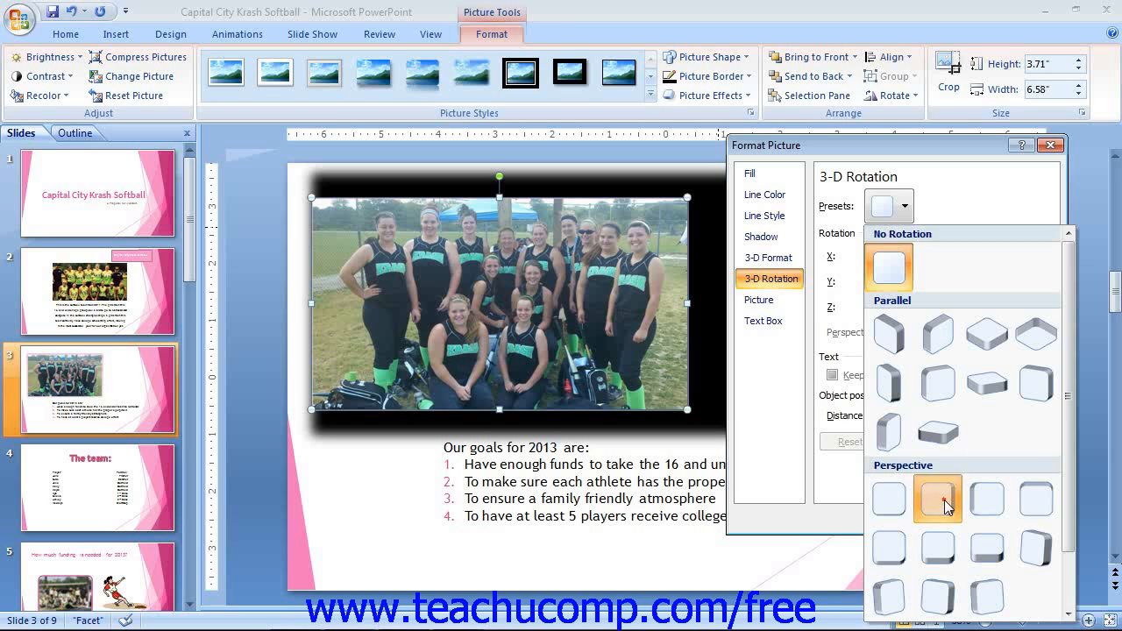
{"action": "left_click", "coordinate": [952, 214]}
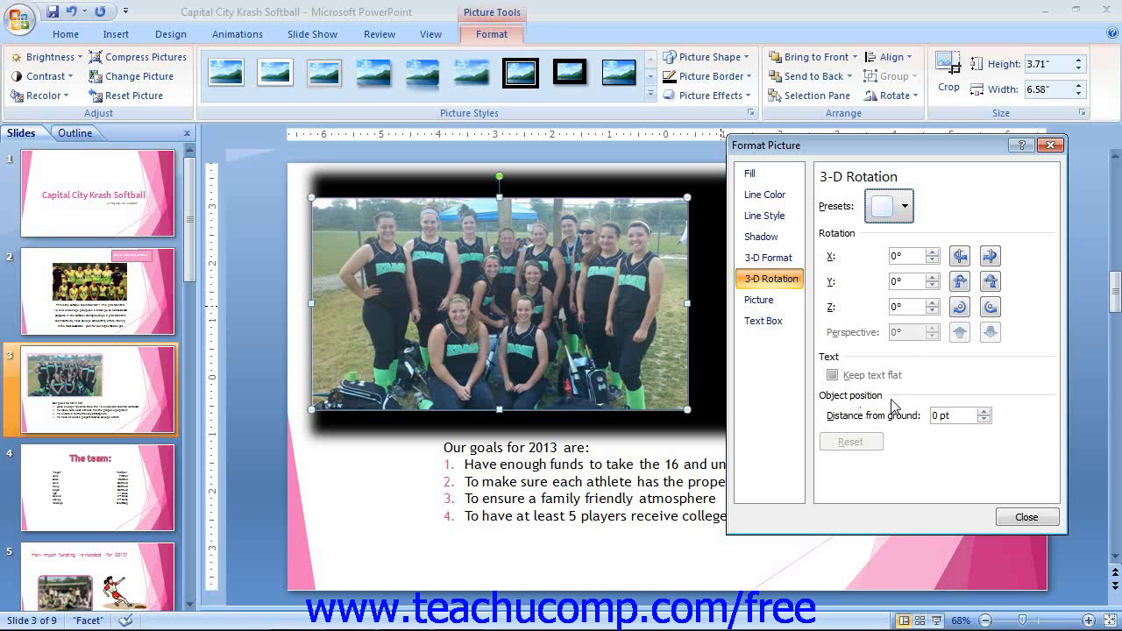
Step: Try raising the picture's distance from ground in small increments, and lower it again
{"action": "left_click", "coordinate": [984, 412]}
{"action": "left_click", "coordinate": [982, 412]}
{"action": "left_click", "coordinate": [982, 412]}
{"action": "left_click", "coordinate": [982, 412]}
{"action": "left_click", "coordinate": [983, 412]}
{"action": "left_click", "coordinate": [983, 412]}
{"action": "left_click", "coordinate": [983, 419]}
{"action": "left_click", "coordinate": [983, 419]}
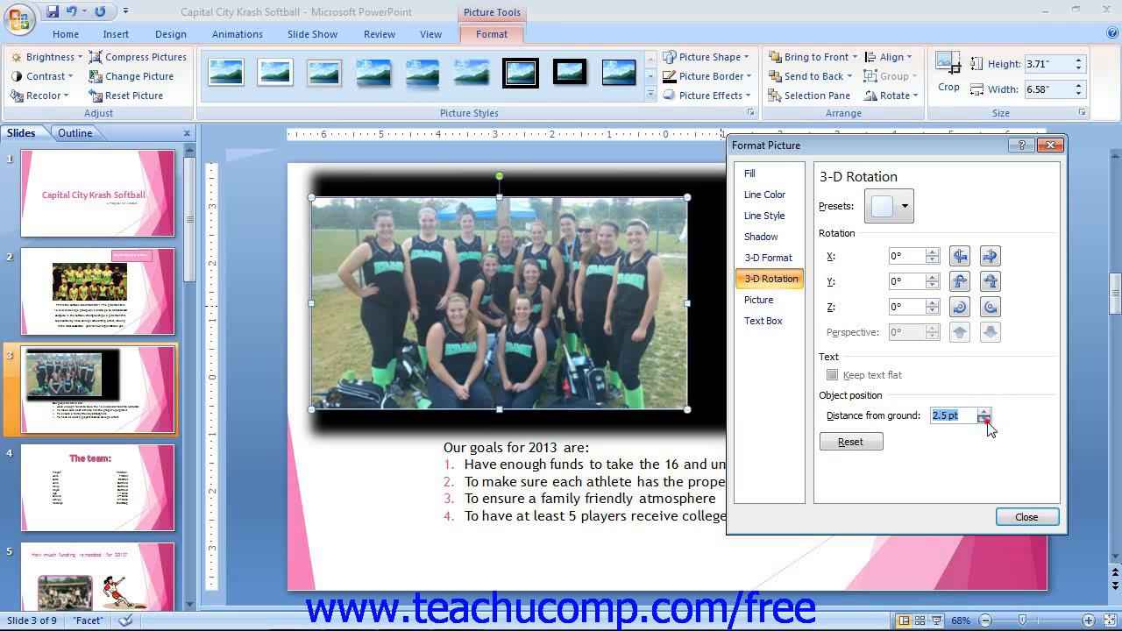
{"action": "left_click", "coordinate": [984, 419]}
{"action": "left_click", "coordinate": [983, 419]}
{"action": "left_click", "coordinate": [983, 419]}
{"action": "left_click", "coordinate": [983, 419]}
Step: View the picture's recolor options without choosing one, and reset the picture to its original formatting and size
{"action": "left_click", "coordinate": [784, 308]}
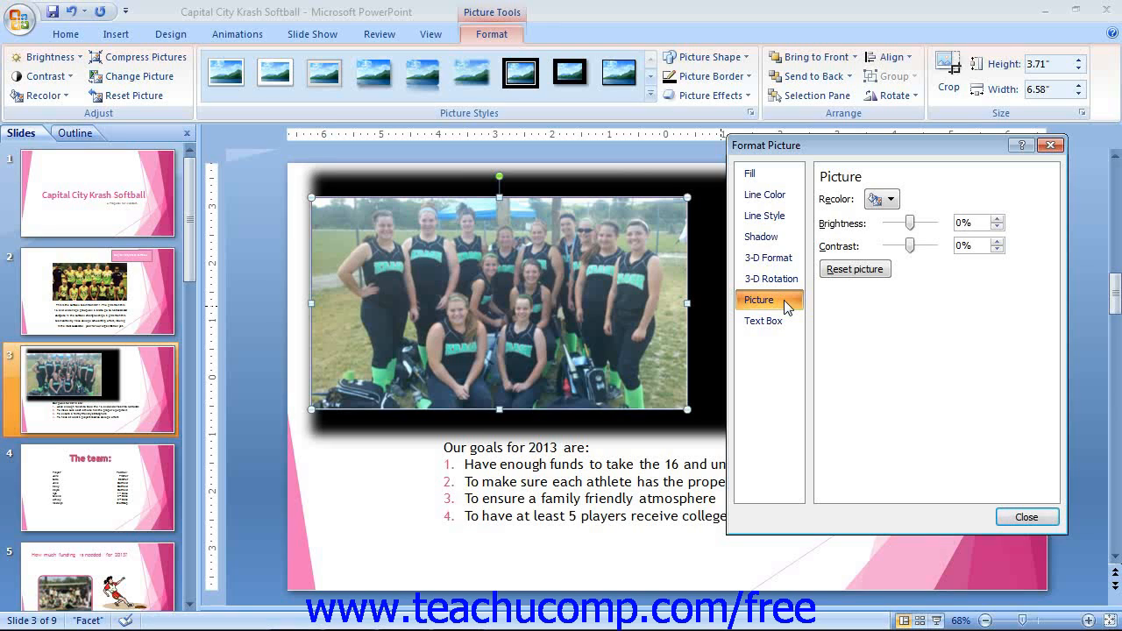
{"action": "left_click", "coordinate": [875, 200]}
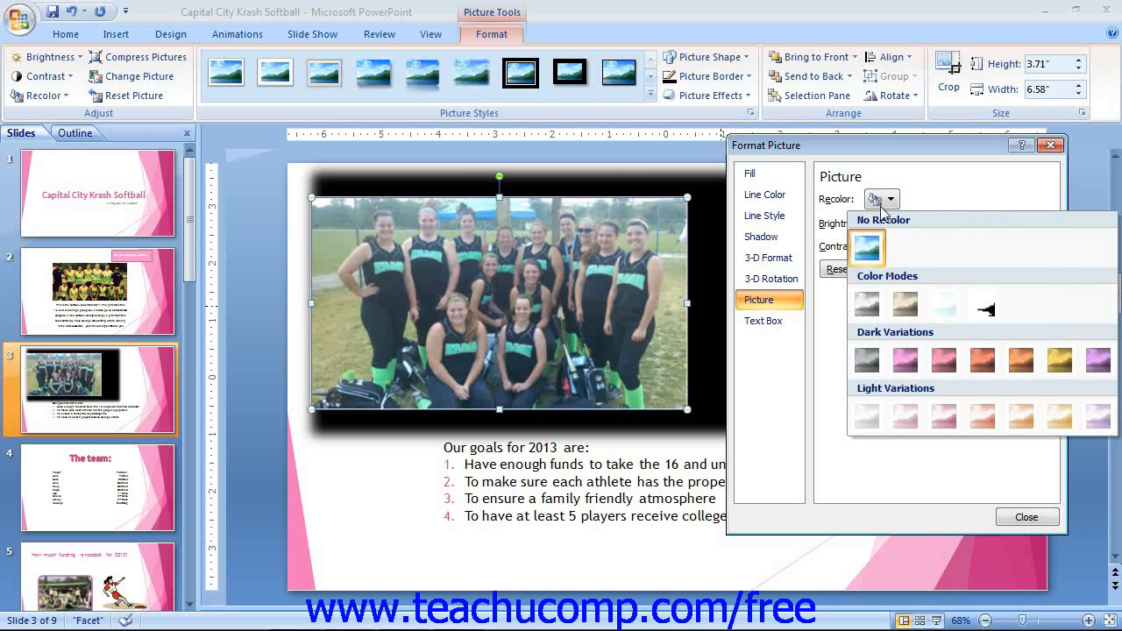
{"action": "left_click", "coordinate": [880, 203]}
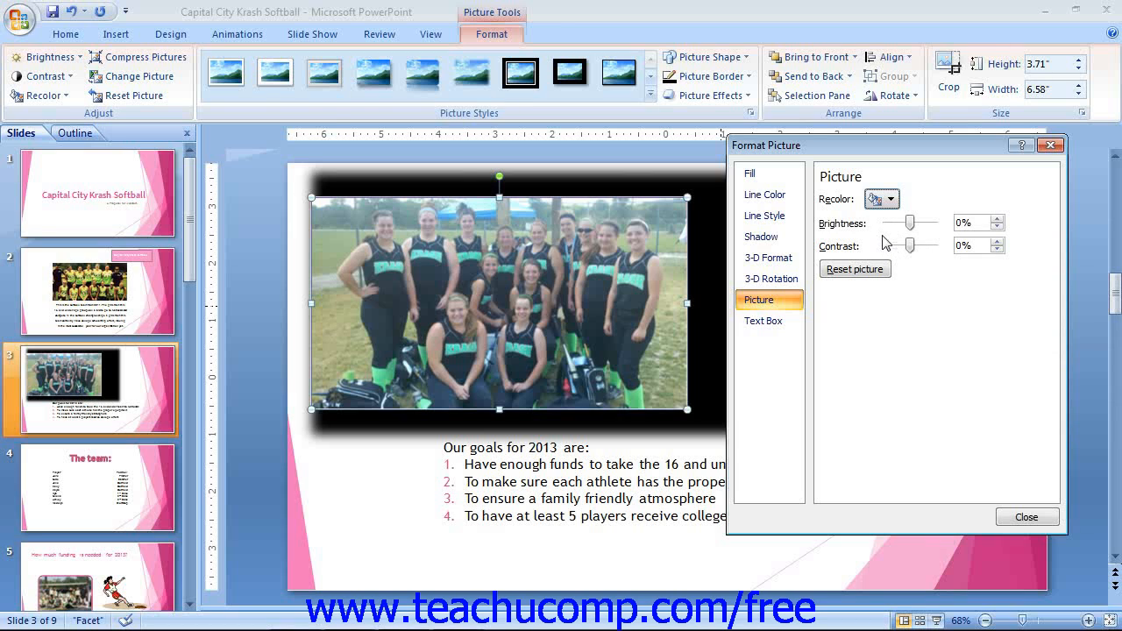
{"action": "left_click", "coordinate": [846, 273]}
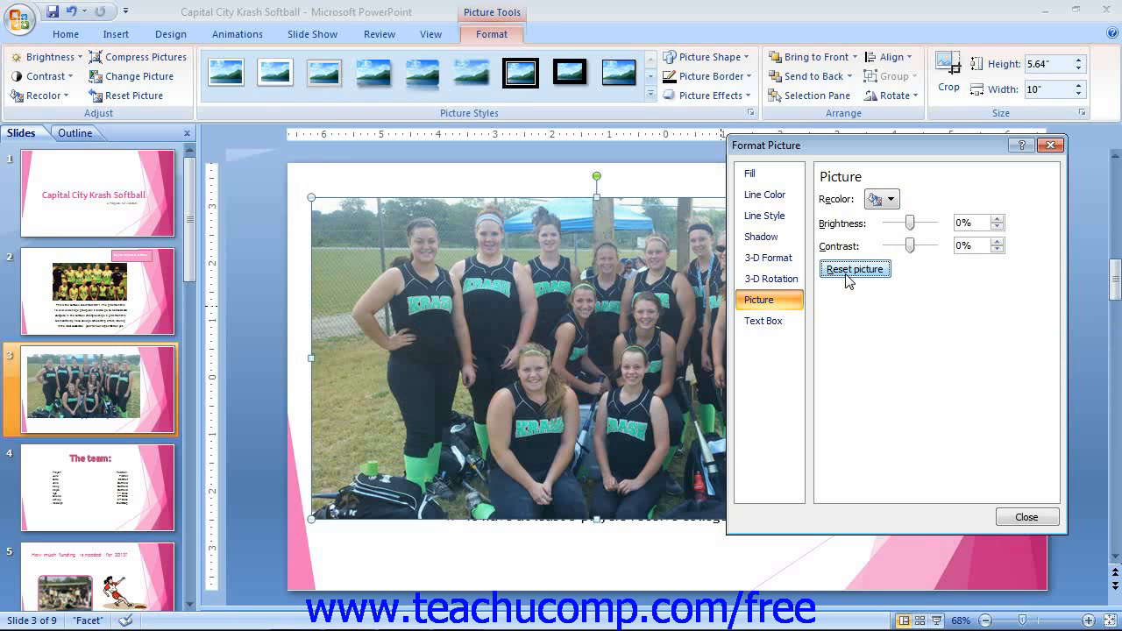